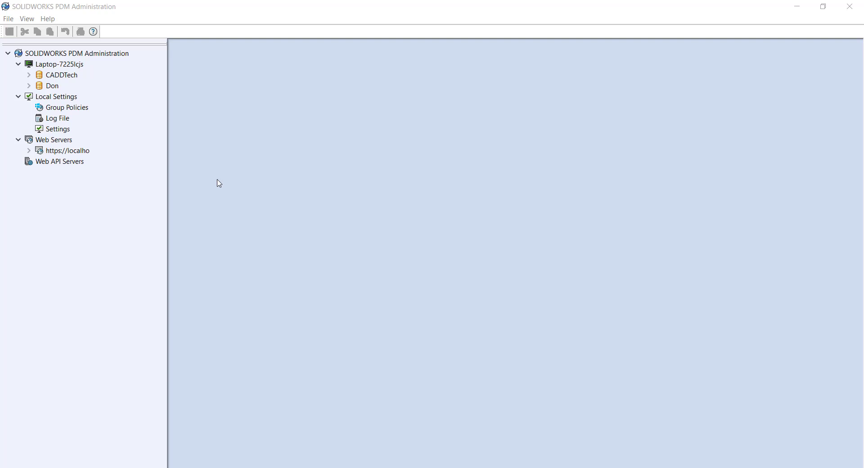
Connect to the second vault and log in with the admin account
{"action": "left_click", "coordinate": [259, 212]}
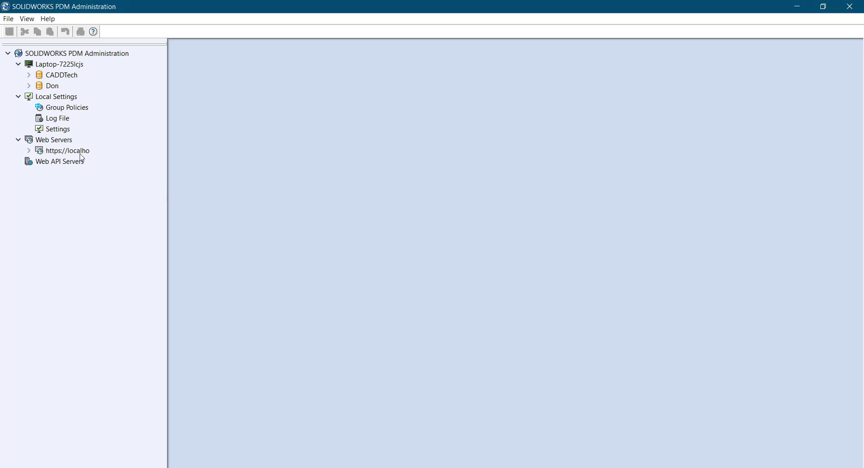
{"action": "right_click", "coordinate": [38, 87]}
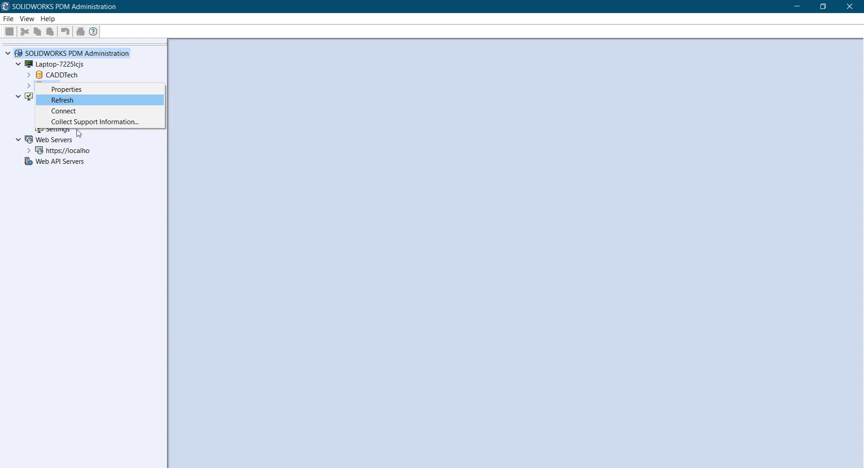
{"action": "left_click", "coordinate": [227, 127]}
{"action": "right_click", "coordinate": [39, 87]}
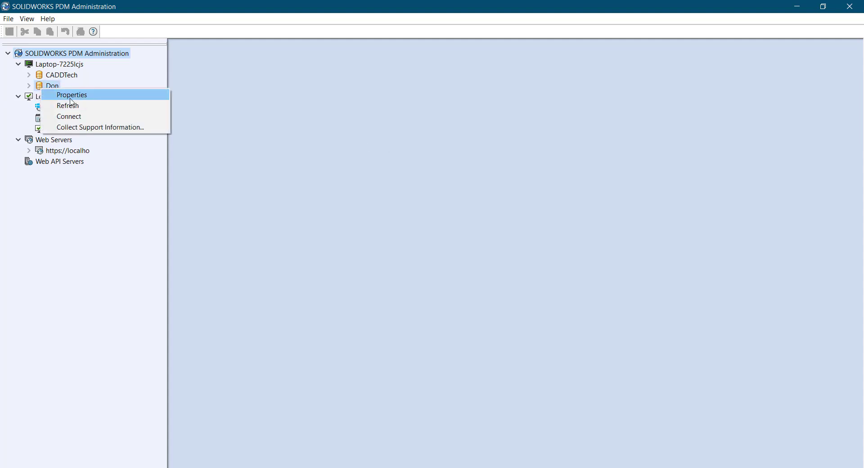
{"action": "left_click", "coordinate": [74, 122]}
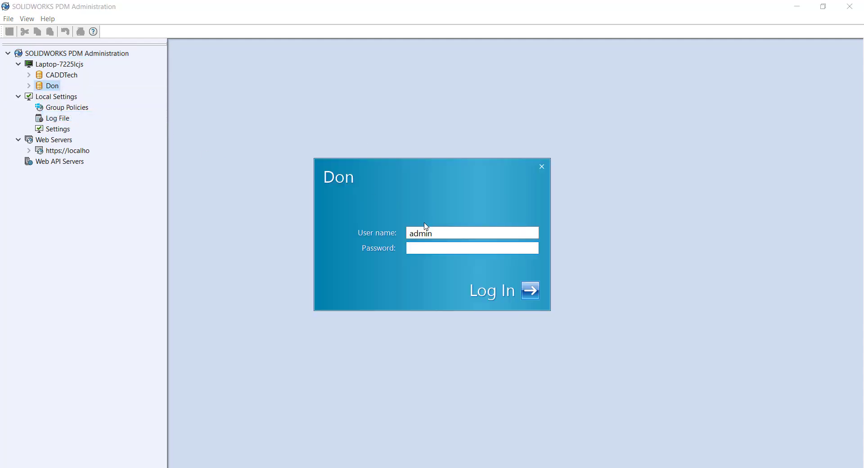
{"action": "type", "text": "admin"}
{"action": "key", "text": "Return"}
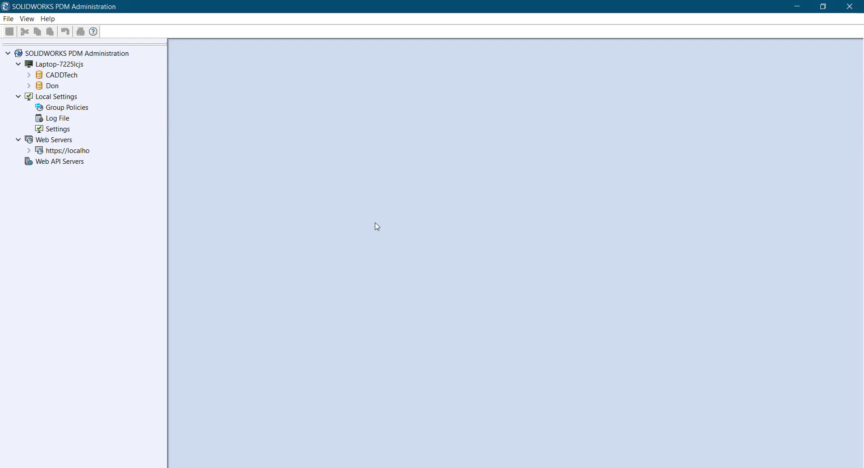
Expand the vault and its Templates node to show the New ACME Project template
{"action": "left_click", "coordinate": [30, 86]}
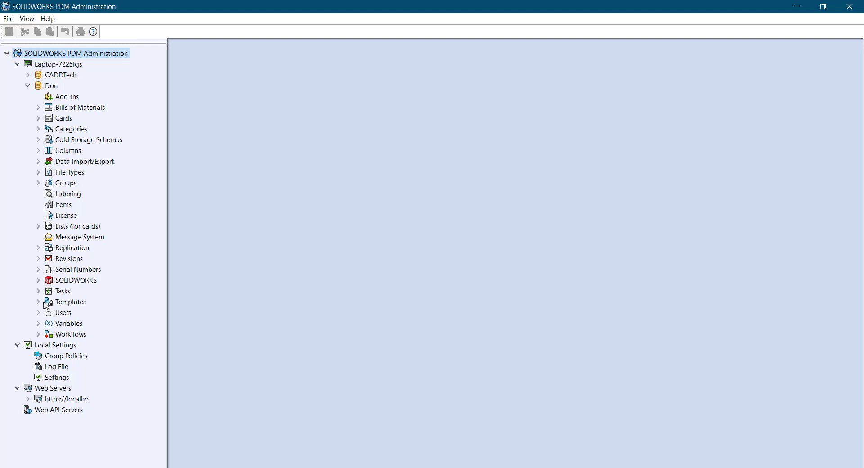
{"action": "left_click", "coordinate": [39, 301]}
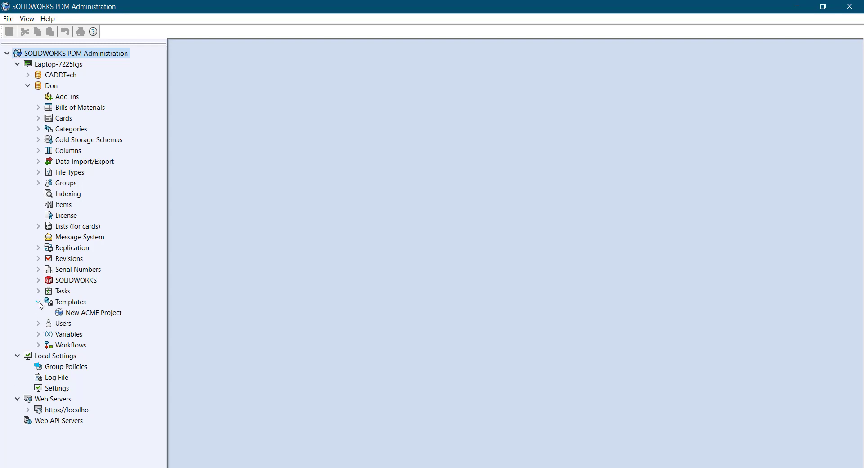
{"action": "right_click", "coordinate": [68, 302]}
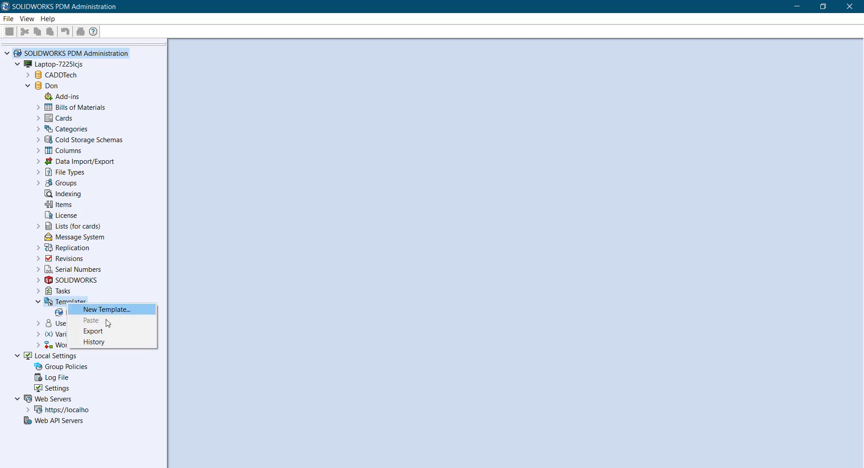
Start a new template with the menu name 'New CADDtech Project'
{"action": "left_click", "coordinate": [103, 311]}
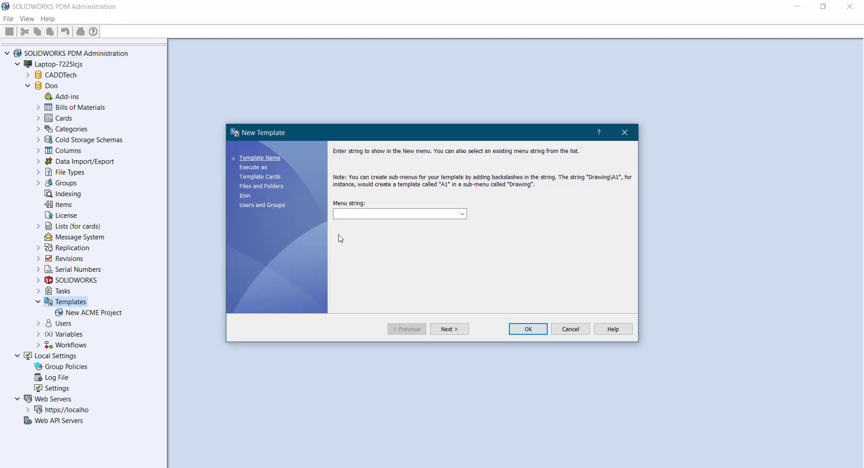
{"action": "left_click", "coordinate": [342, 214]}
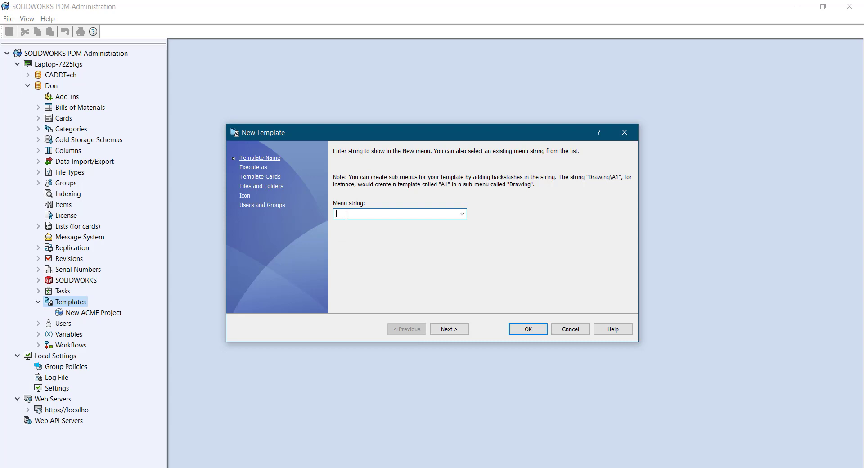
{"action": "type", "text": "New CAdDtech Project"}
{"action": "left_click", "coordinate": [441, 330]}
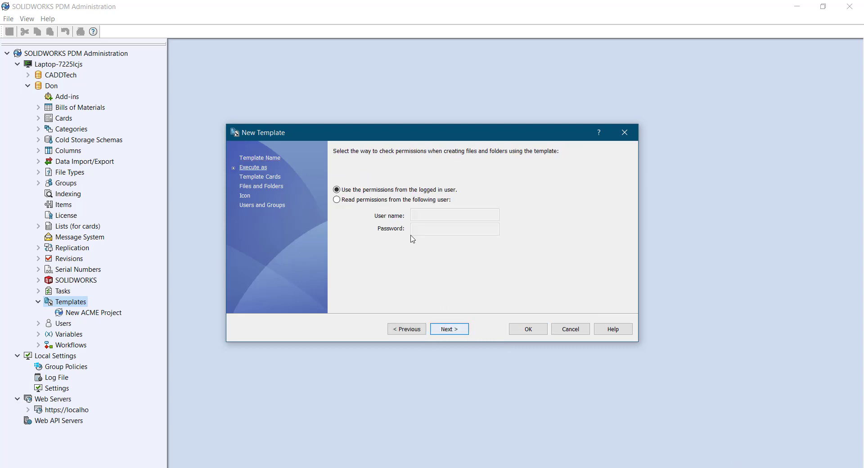
Have the template use the Admin user's permissions, entering that user's password
{"action": "left_click", "coordinate": [359, 199]}
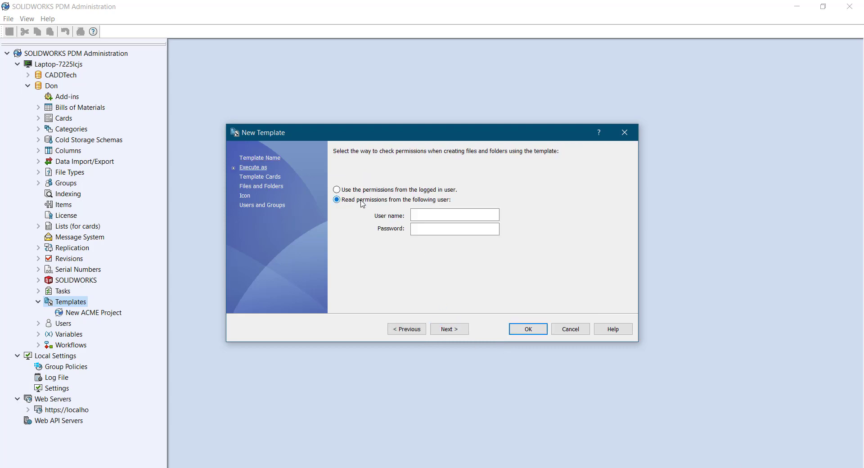
{"action": "left_click", "coordinate": [454, 216]}
{"action": "type", "text": "Admin"}
{"action": "left_click", "coordinate": [448, 228]}
{"action": "type", "text": "•••"}
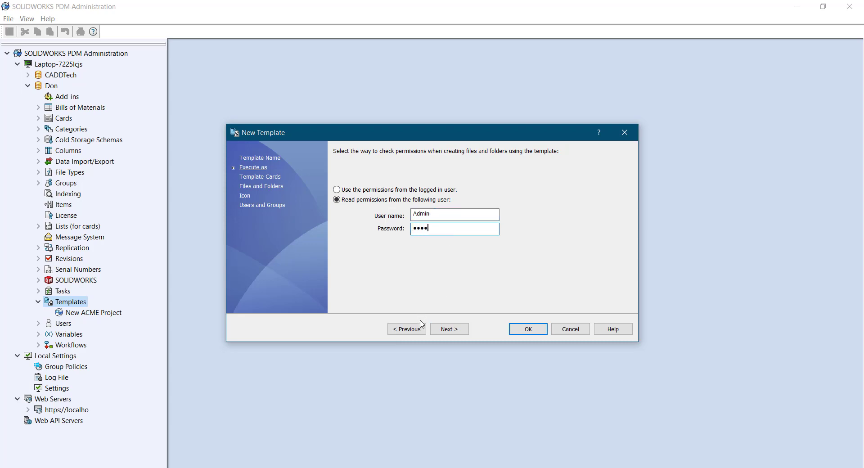
{"action": "left_click", "coordinate": [451, 332]}
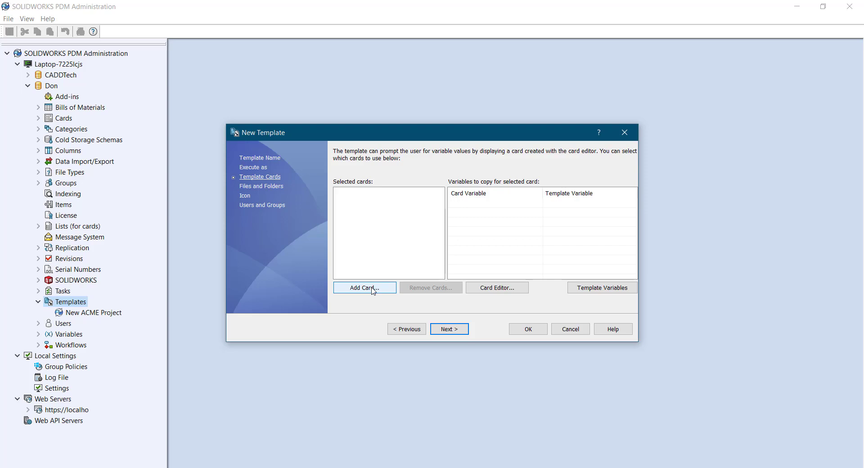
Add a Projects root folder with a t_projnumber subfolder to the template
{"action": "left_click", "coordinate": [449, 329]}
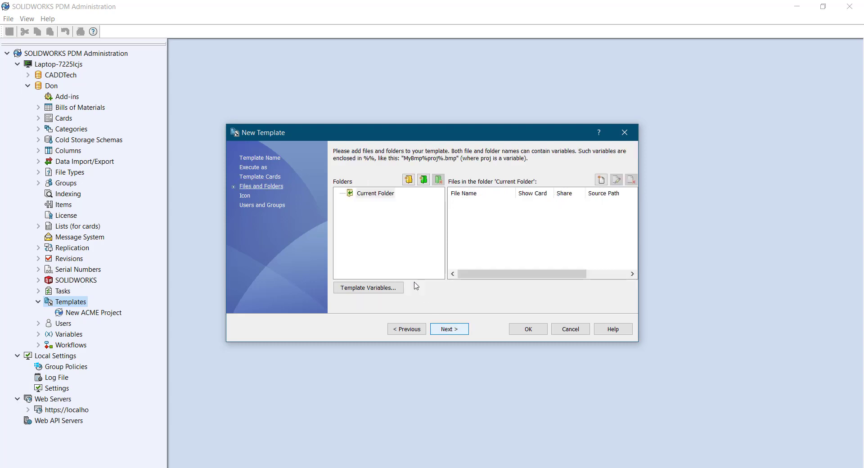
{"action": "left_click", "coordinate": [420, 194]}
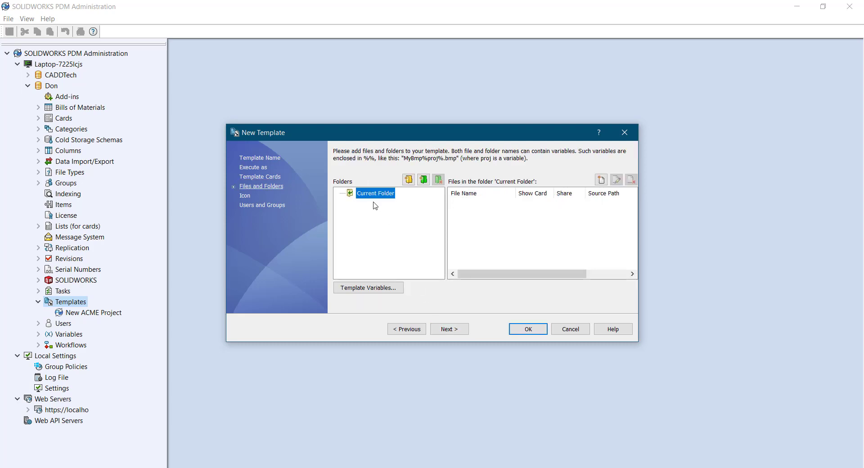
{"action": "left_click", "coordinate": [409, 180]}
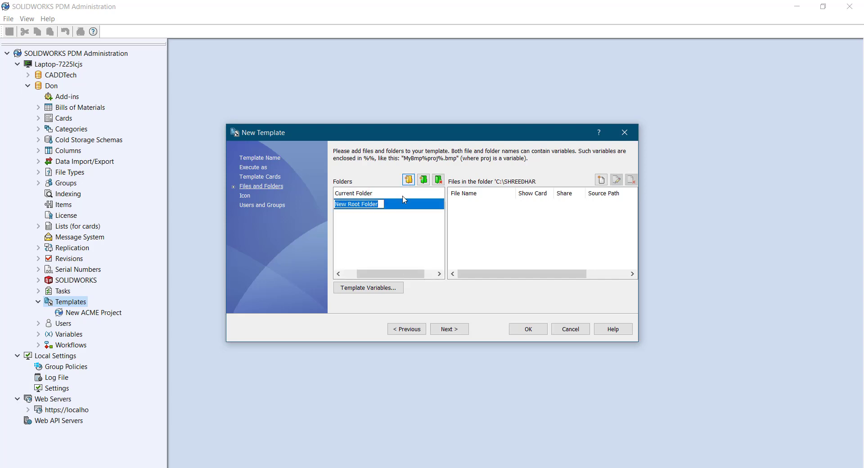
{"action": "type", "text": "P"}
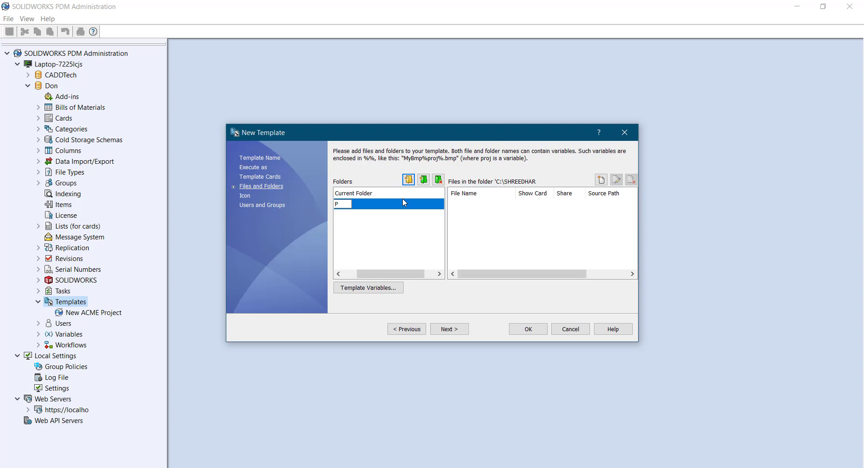
{"action": "type", "text": "rojects"}
{"action": "key", "text": "Return"}
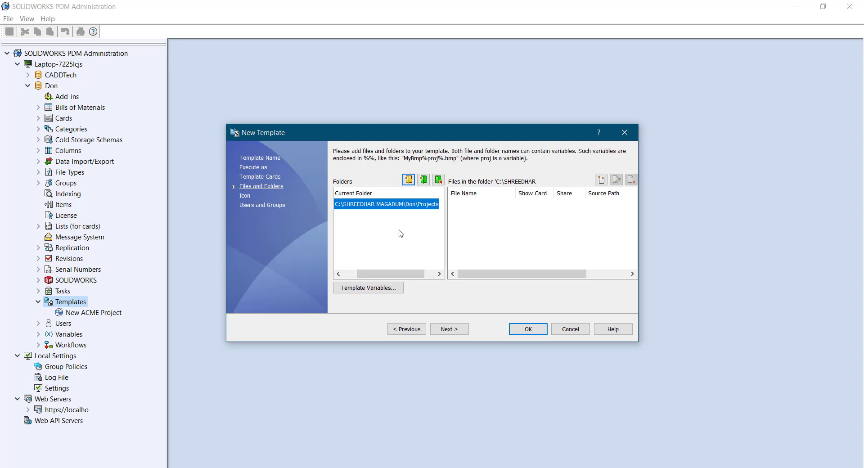
{"action": "left_click", "coordinate": [423, 180]}
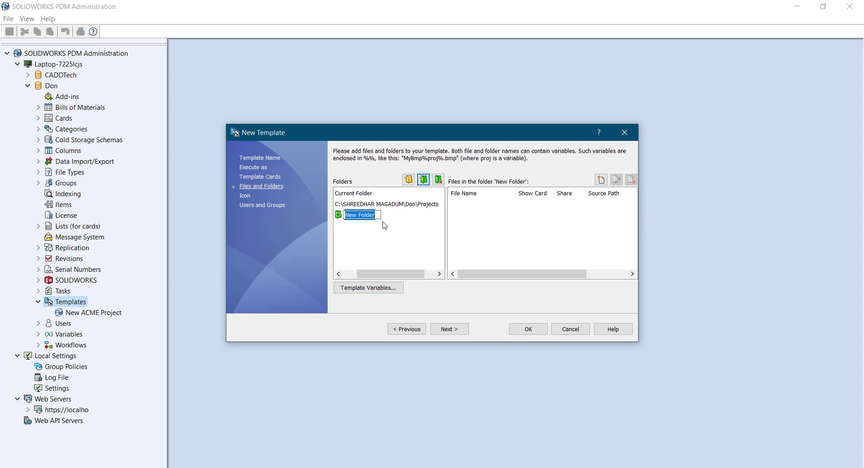
{"action": "type", "text": "t_projnumber"}
{"action": "key", "text": "Return"}
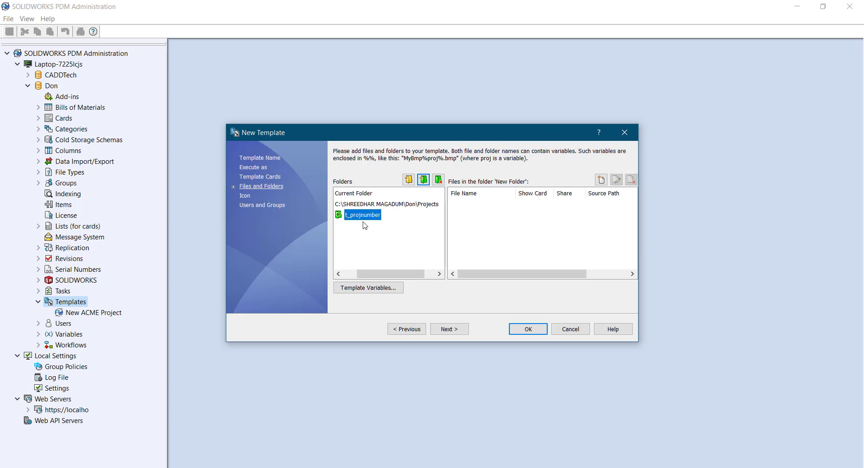
Review the t_projnumber folder's copy variables and rights properties, closing without changes
{"action": "right_click", "coordinate": [367, 218]}
{"action": "left_click", "coordinate": [410, 299]}
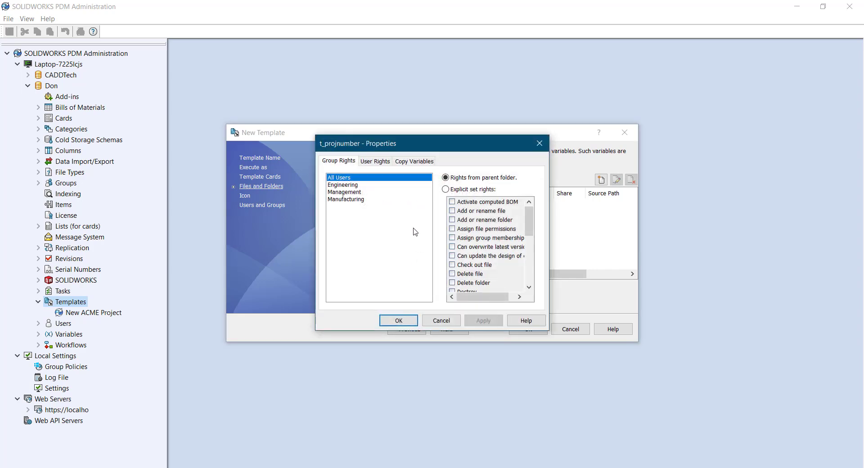
{"action": "left_click", "coordinate": [414, 162]}
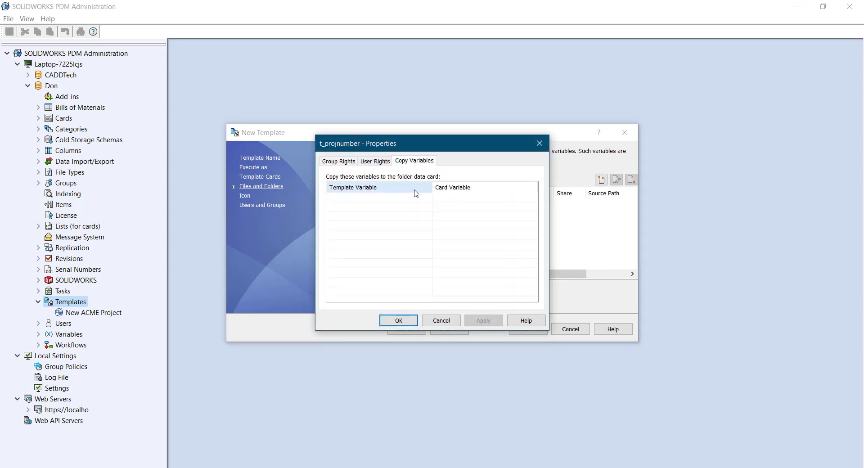
{"action": "left_click", "coordinate": [365, 163]}
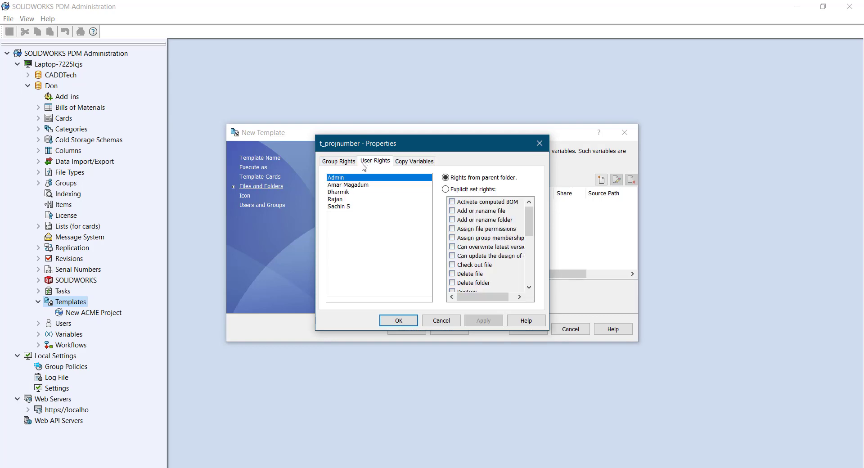
{"action": "left_click", "coordinate": [347, 162]}
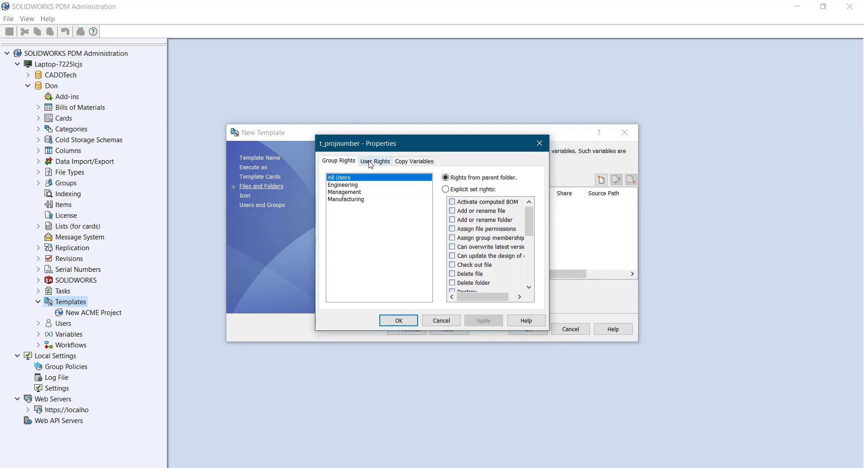
{"action": "left_click", "coordinate": [374, 161]}
{"action": "left_click", "coordinate": [413, 161]}
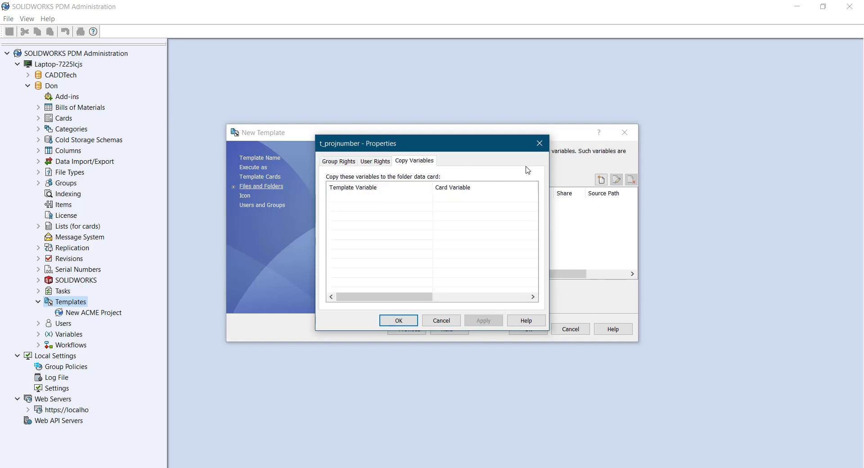
{"action": "left_click", "coordinate": [539, 144]}
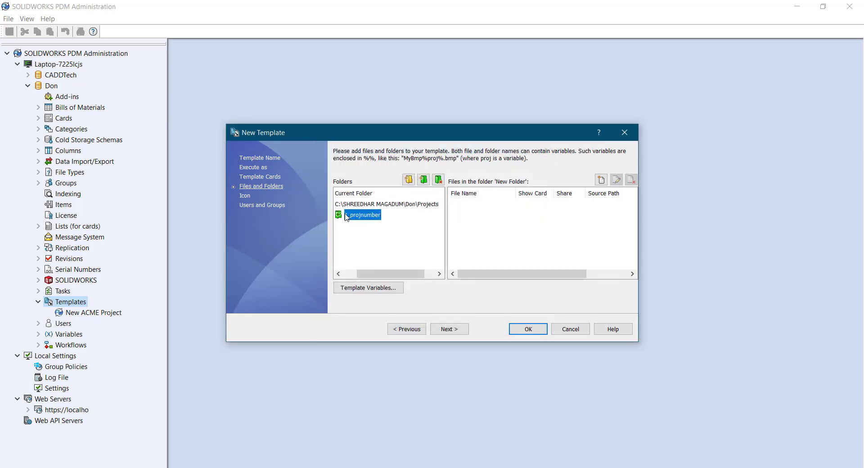
Rename the t_projnumber subfolder to t_projnum
{"action": "left_click", "coordinate": [365, 216]}
{"action": "key", "text": "BackSpace"}
{"action": "key", "text": "BackSpace"}
{"action": "key", "text": "BackSpace"}
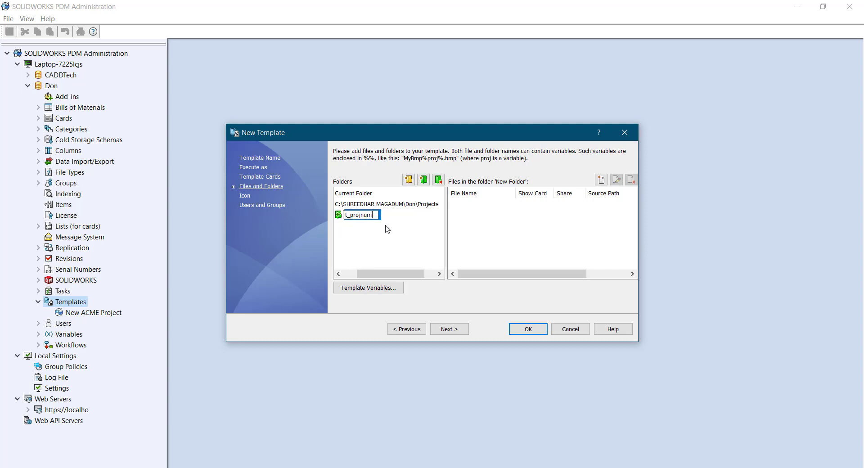
{"action": "key", "text": "Return"}
Create template variable t_projnum of type Serial number using the Project Number serial
{"action": "left_click", "coordinate": [387, 295]}
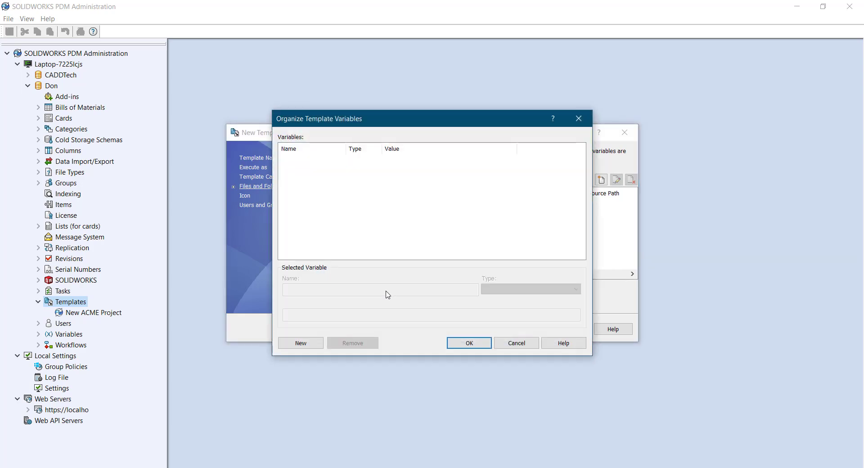
{"action": "left_click", "coordinate": [301, 343]}
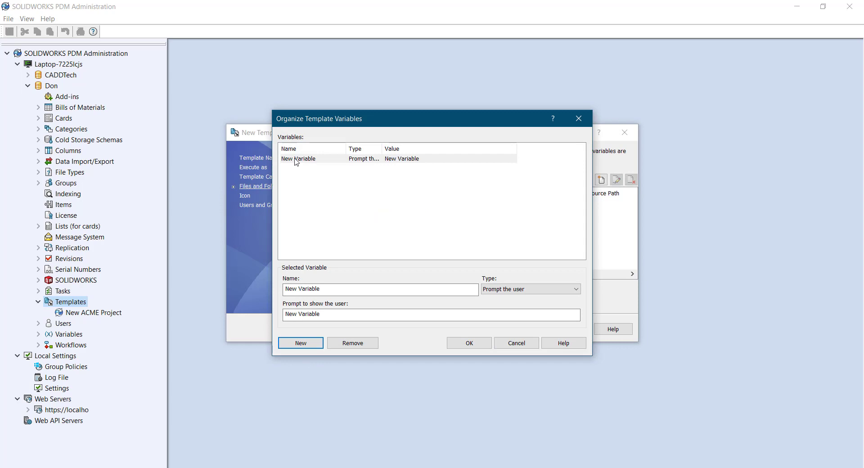
{"action": "left_click", "coordinate": [295, 161]}
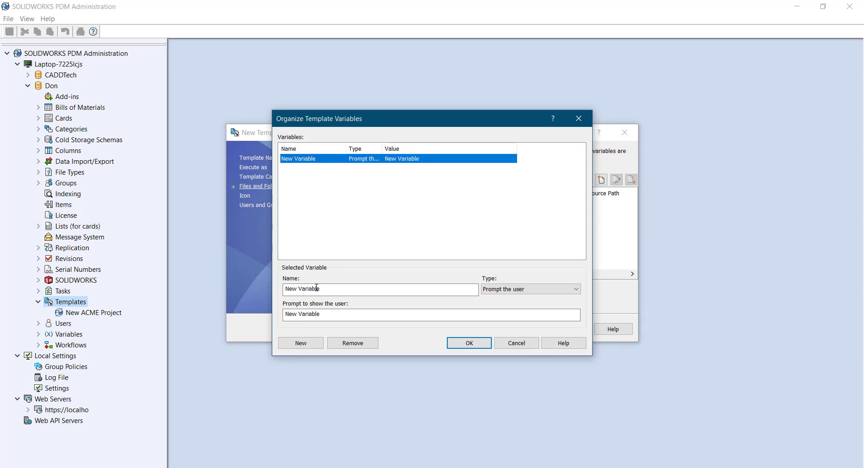
{"action": "left_click_drag", "start_coordinate": [325, 288], "coordinate": [145, 300]}
{"action": "type", "text": "t"}
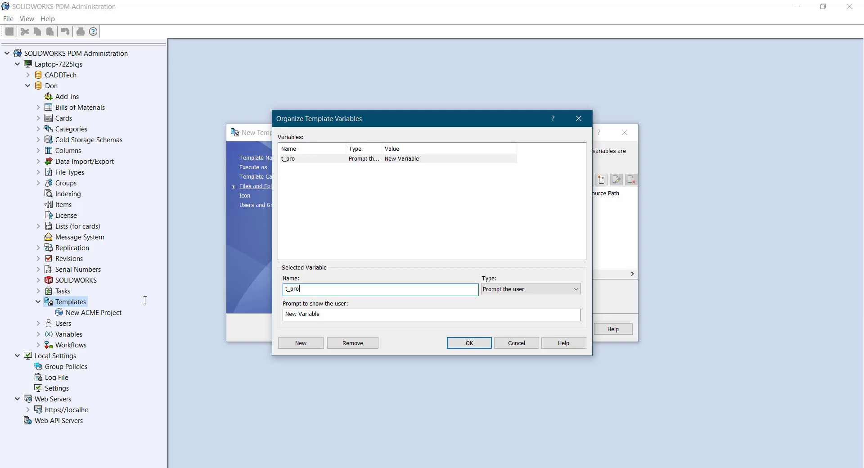
{"action": "type", "text": "_projnum"}
{"action": "left_click", "coordinate": [491, 291]}
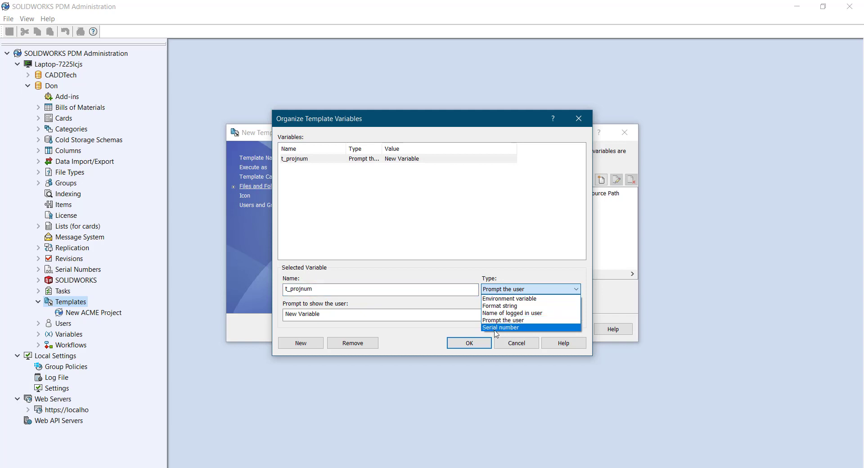
{"action": "left_click", "coordinate": [495, 328]}
{"action": "left_click", "coordinate": [379, 314]}
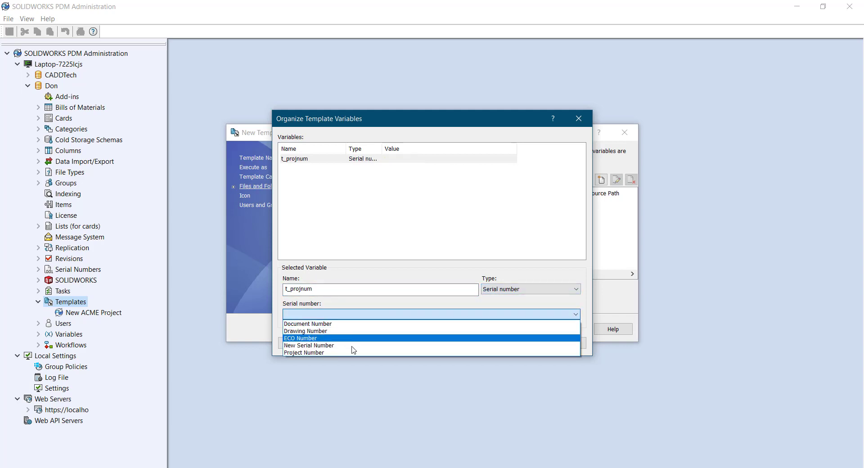
{"action": "left_click", "coordinate": [351, 353]}
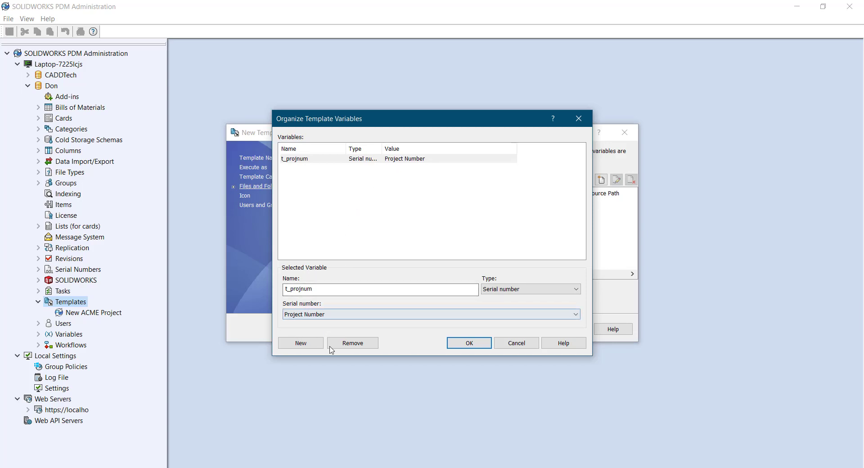
{"action": "left_click", "coordinate": [463, 346]}
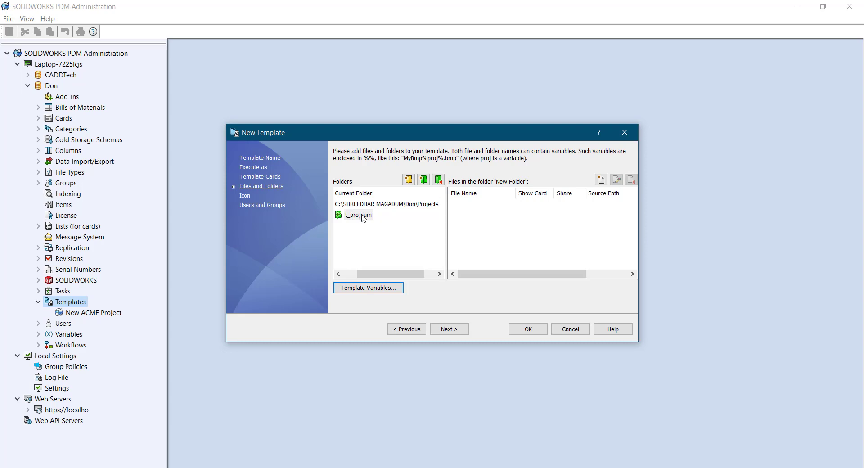
Set the template's New-menu icon to the .cvs file extension icon
{"action": "left_click", "coordinate": [448, 329]}
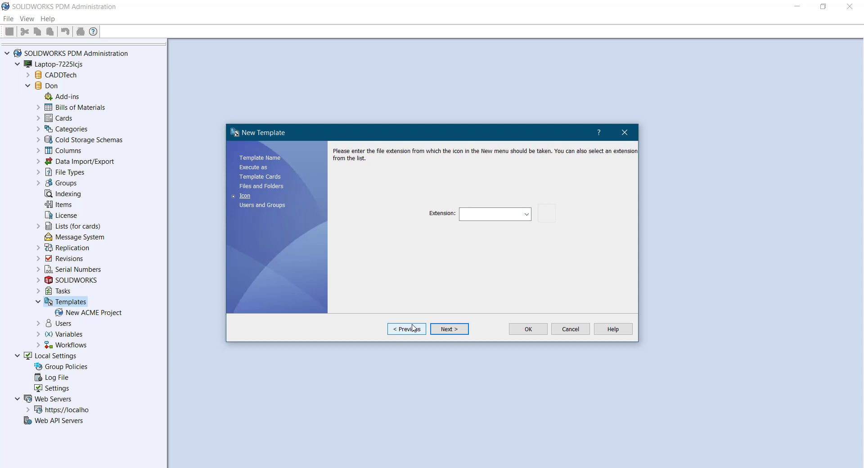
{"action": "left_click", "coordinate": [527, 215]}
{"action": "scroll", "coordinate": [514, 223], "scroll_direction": "down", "scroll_amount": 3}
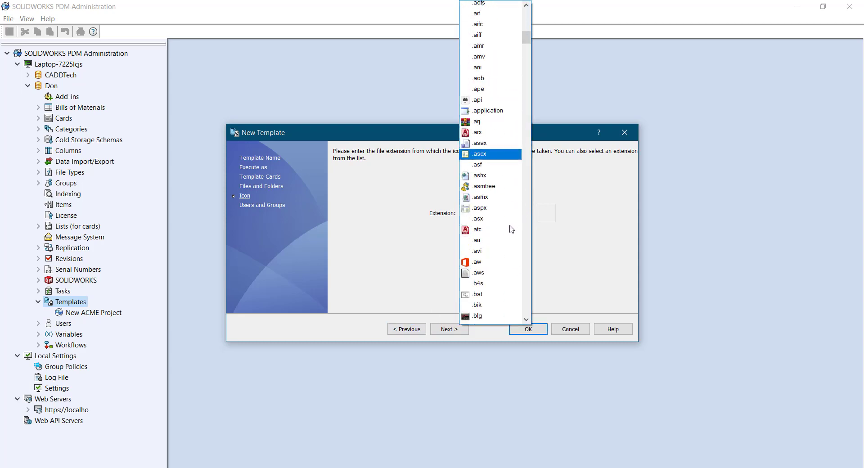
{"action": "scroll", "coordinate": [509, 229], "scroll_direction": "down", "scroll_amount": 15}
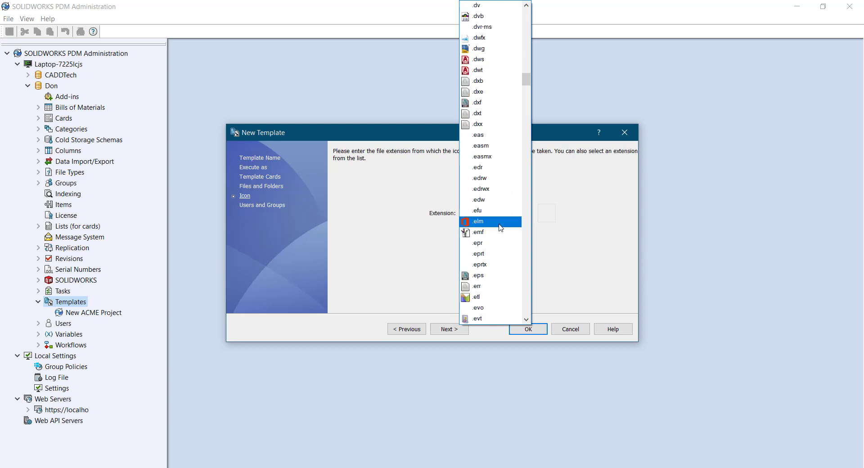
{"action": "scroll", "coordinate": [501, 228], "scroll_direction": "down", "scroll_amount": 2}
{"action": "scroll", "coordinate": [501, 227], "scroll_direction": "down", "scroll_amount": 2}
{"action": "scroll", "coordinate": [501, 228], "scroll_direction": "up", "scroll_amount": 8}
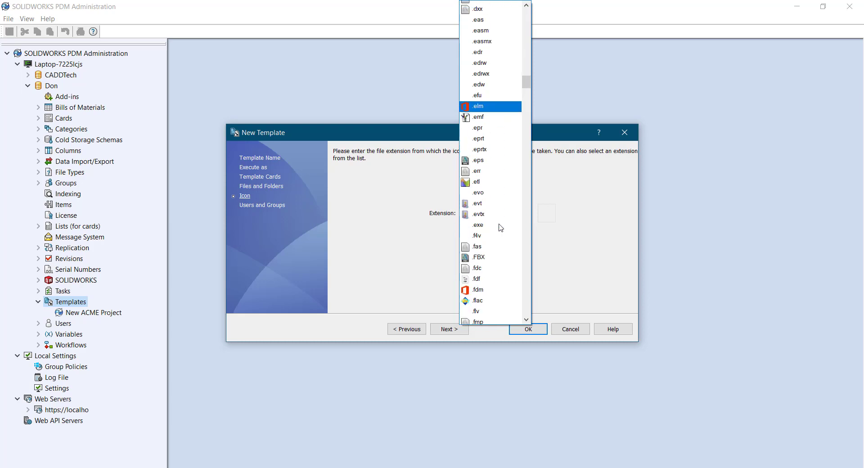
{"action": "scroll", "coordinate": [501, 228], "scroll_direction": "up", "scroll_amount": 8}
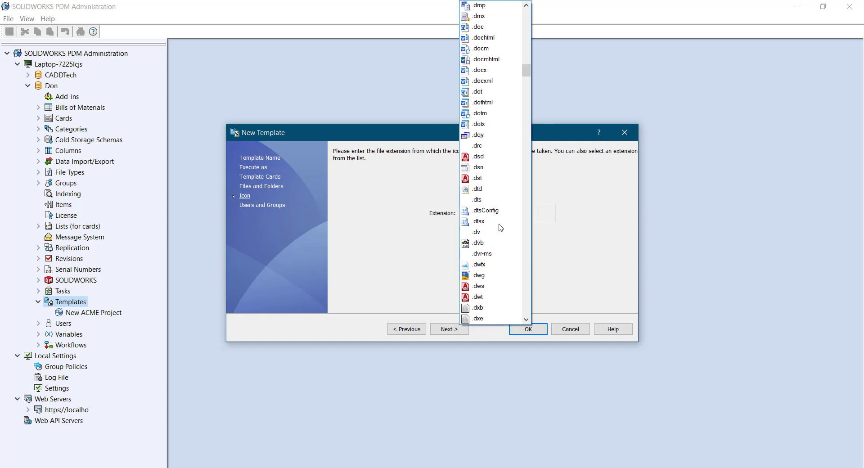
{"action": "scroll", "coordinate": [501, 227], "scroll_direction": "up", "scroll_amount": 5}
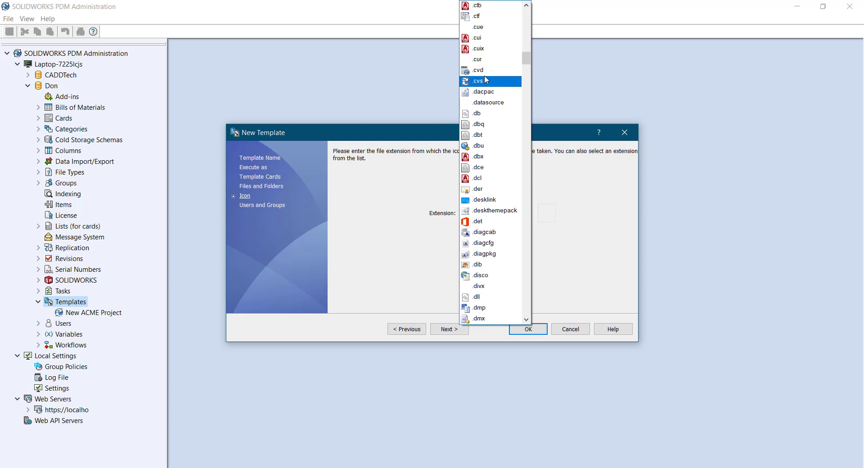
{"action": "left_click", "coordinate": [484, 71]}
{"action": "left_click", "coordinate": [526, 215]}
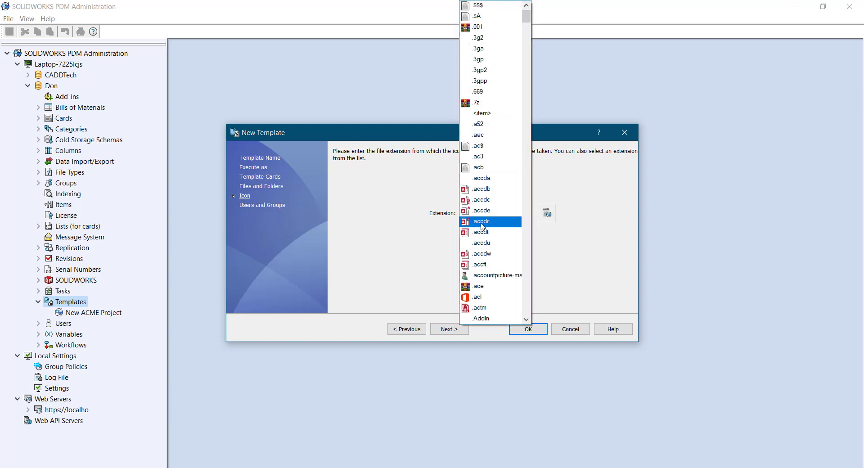
{"action": "scroll", "coordinate": [482, 220], "scroll_direction": "down", "scroll_amount": 7}
{"action": "scroll", "coordinate": [480, 226], "scroll_direction": "down", "scroll_amount": 12}
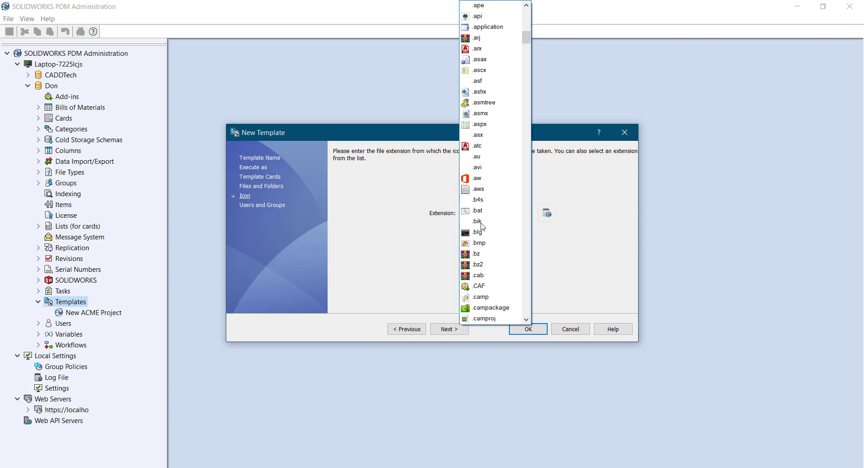
{"action": "scroll", "coordinate": [481, 226], "scroll_direction": "down", "scroll_amount": 2}
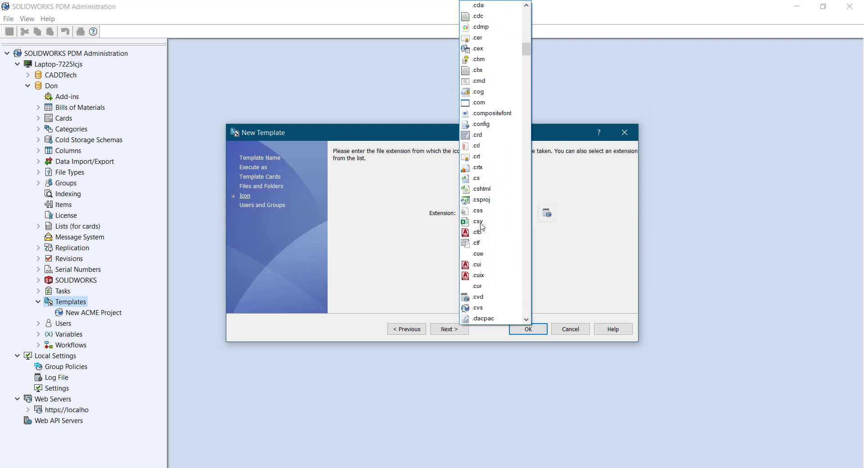
{"action": "left_click", "coordinate": [478, 307]}
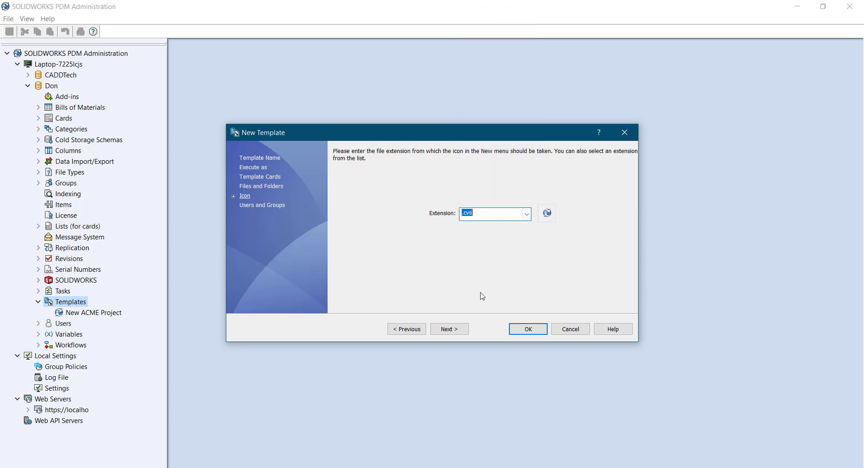
Grant Engineering, Management and Admin use of the template, save it, and select it
{"action": "left_click", "coordinate": [449, 329]}
{"action": "left_click", "coordinate": [338, 205]}
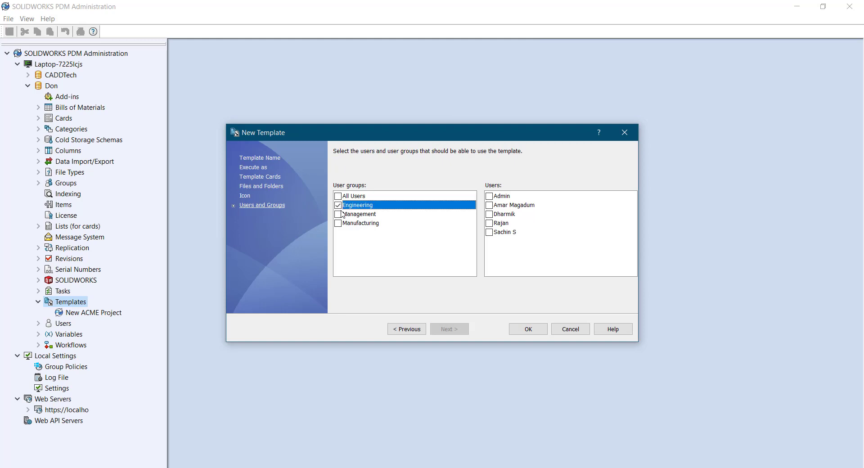
{"action": "left_click", "coordinate": [339, 214]}
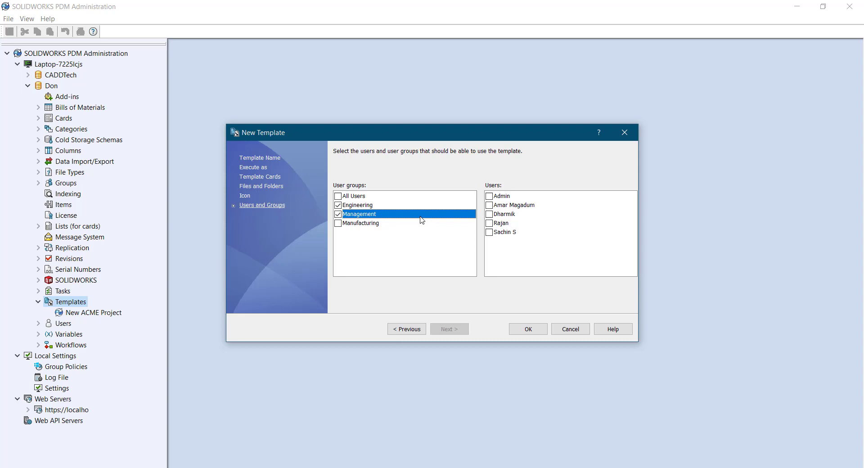
{"action": "left_click", "coordinate": [503, 197]}
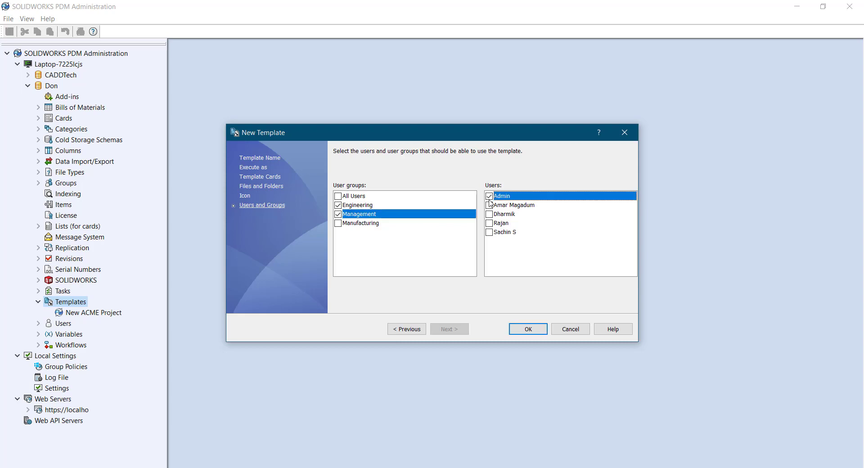
{"action": "left_click", "coordinate": [522, 333]}
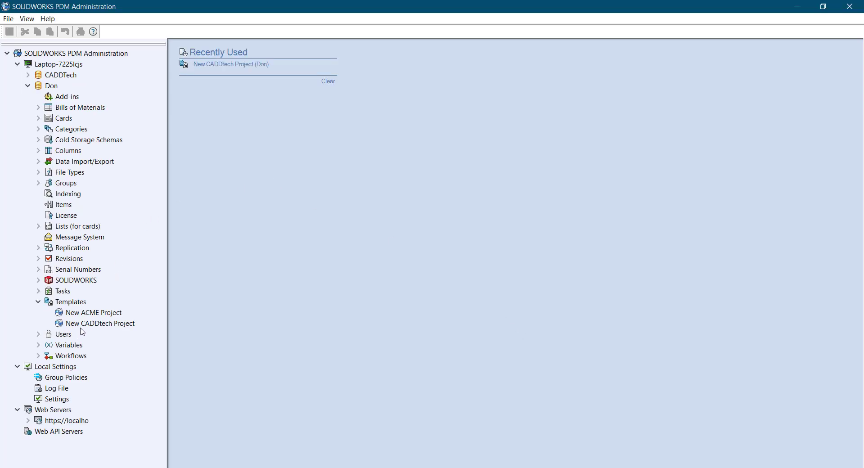
{"action": "left_click", "coordinate": [122, 327]}
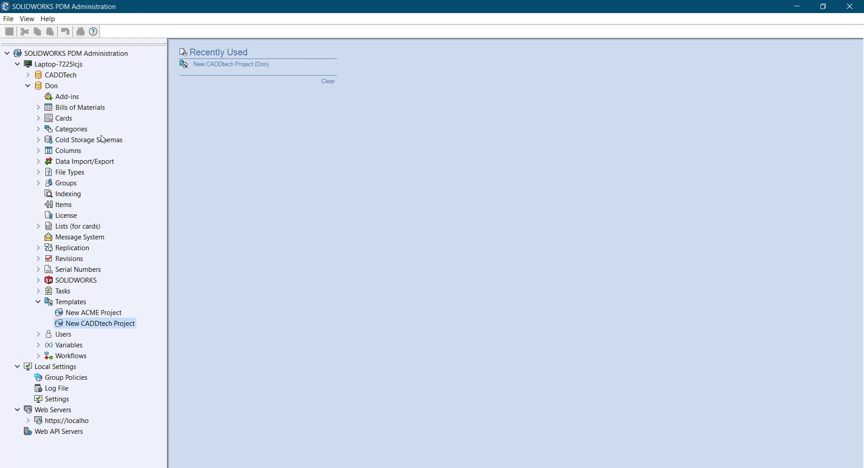
Browse the Don vault in File Explorer
{"action": "right_click", "coordinate": [56, 87]}
{"action": "left_click", "coordinate": [81, 101]}
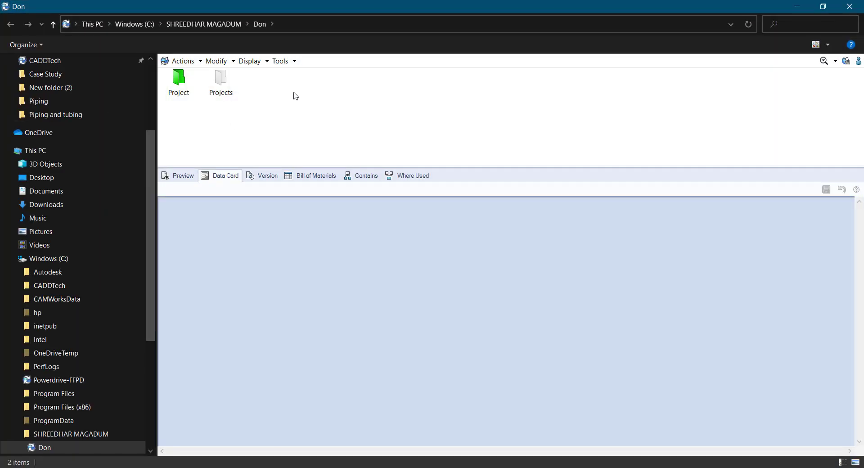
{"action": "right_click", "coordinate": [293, 92]}
{"action": "left_click", "coordinate": [196, 143]}
Try deleting the Project and Projects folders, then refresh the vault folder
{"action": "left_click_drag", "start_coordinate": [183, 134], "coordinate": [225, 85]}
{"action": "right_click", "coordinate": [225, 85]}
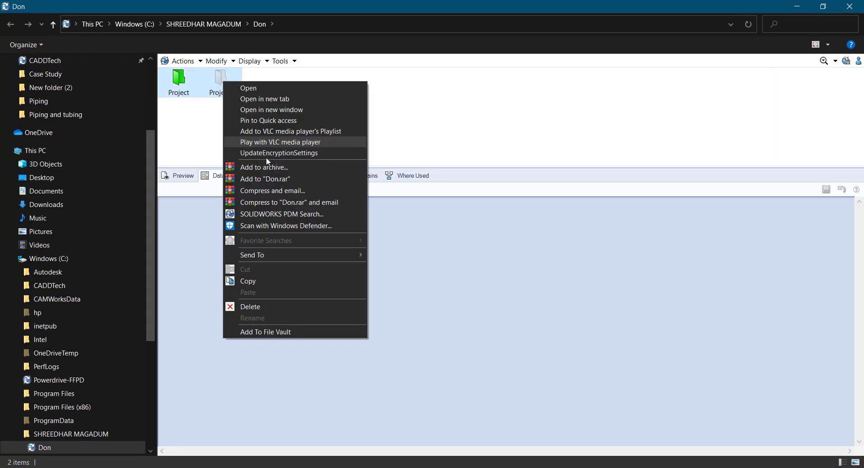
{"action": "left_click", "coordinate": [270, 307]}
{"action": "left_click", "coordinate": [518, 340]}
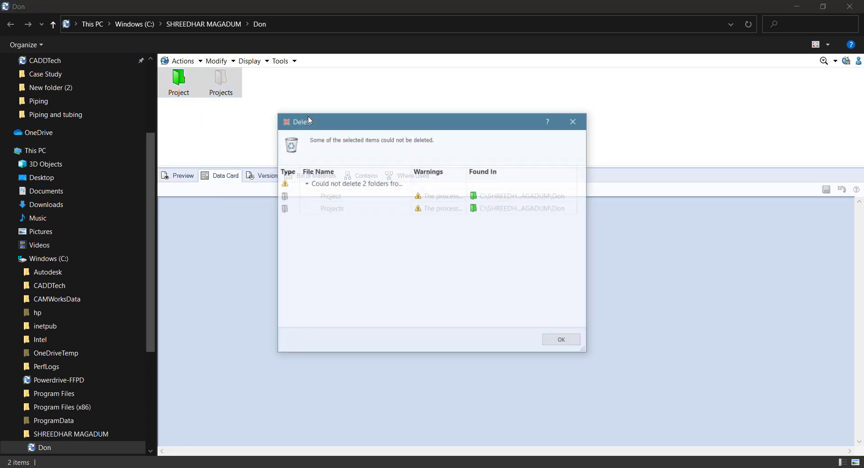
{"action": "left_click", "coordinate": [558, 341]}
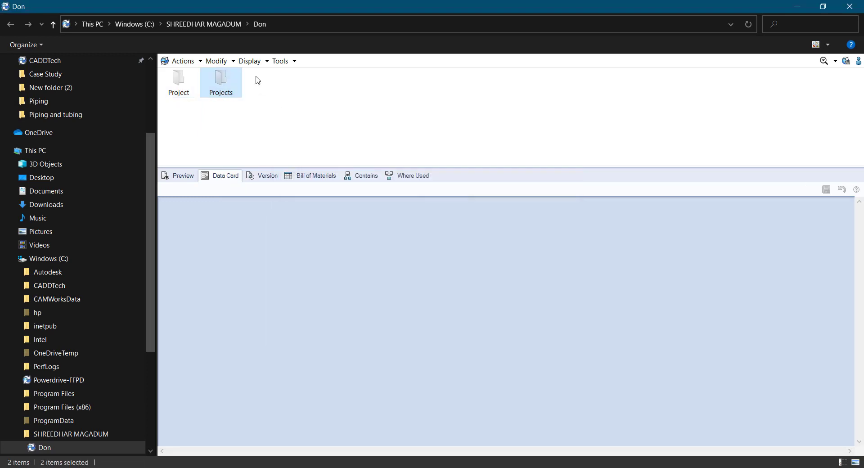
{"action": "right_click", "coordinate": [298, 97]}
{"action": "left_click", "coordinate": [344, 135]}
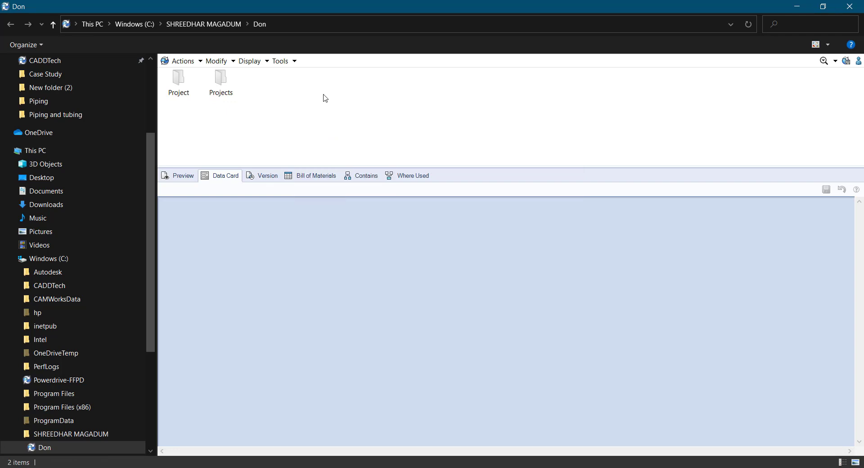
Create a new project in the vault from the New CADDtech Project template
{"action": "right_click", "coordinate": [322, 95]}
{"action": "mouse_move", "coordinate": [358, 169]}
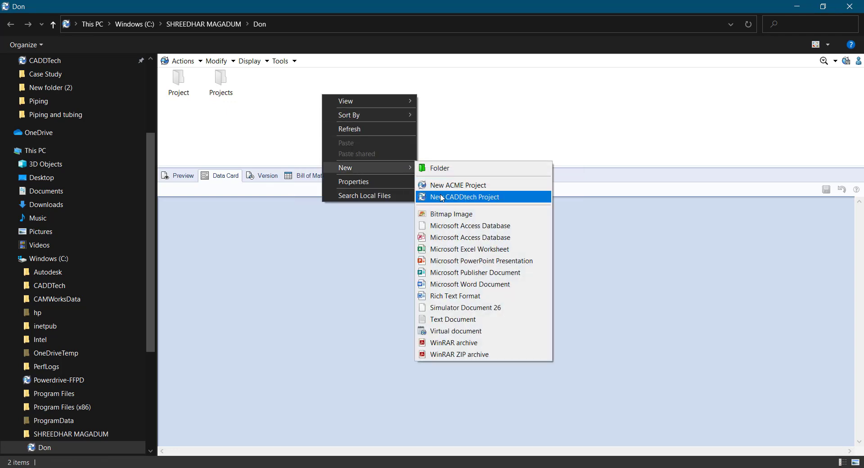
{"action": "left_click", "coordinate": [450, 198]}
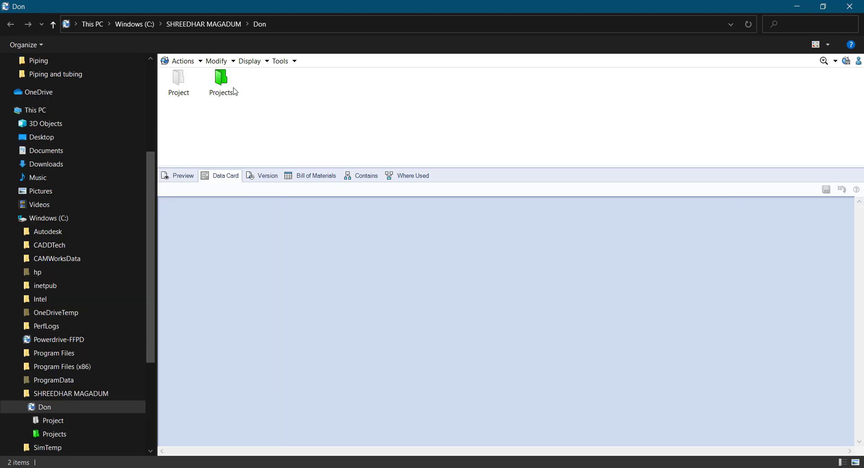
{"action": "left_click", "coordinate": [231, 88]}
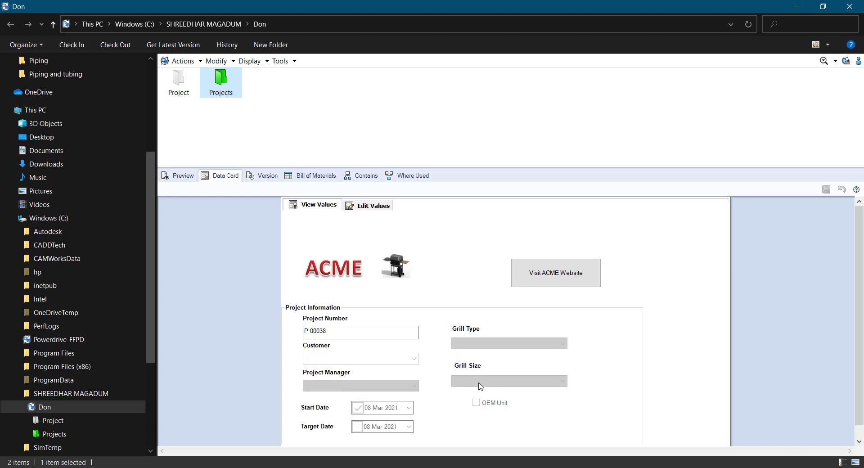
Open Projects and its t_projnum folder, then go back up to Projects
{"action": "left_click", "coordinate": [234, 82]}
{"action": "double_click", "coordinate": [234, 82]}
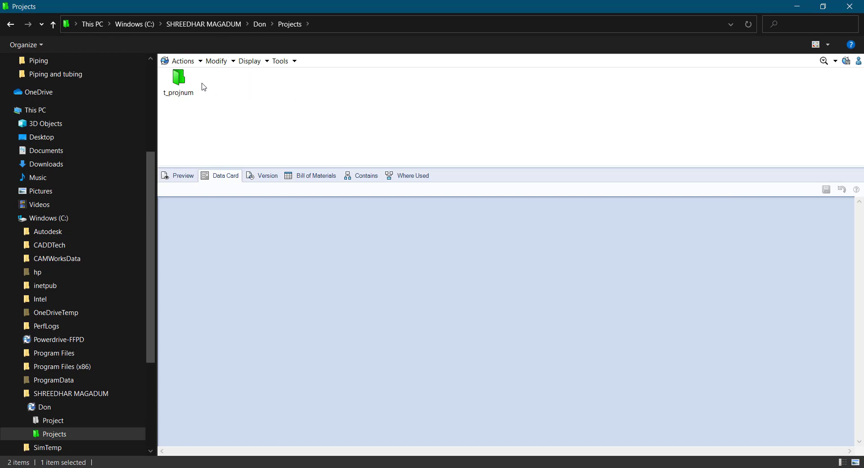
{"action": "double_click", "coordinate": [180, 83]}
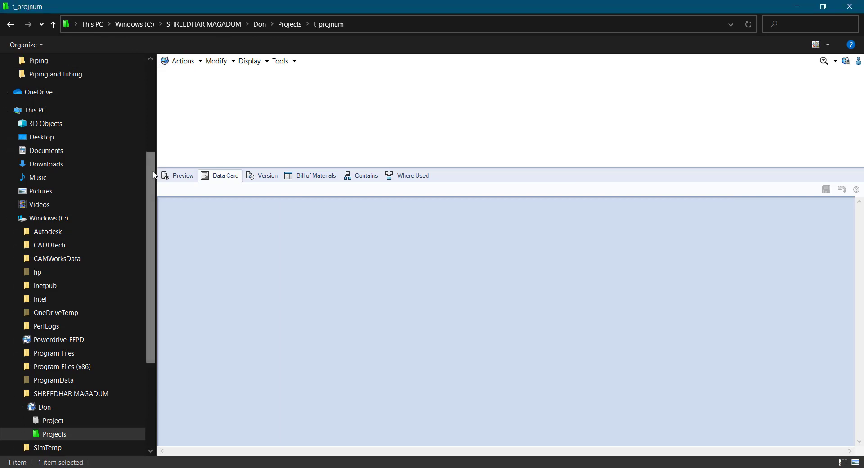
{"action": "scroll", "coordinate": [154, 174], "scroll_direction": "up", "scroll_amount": 5}
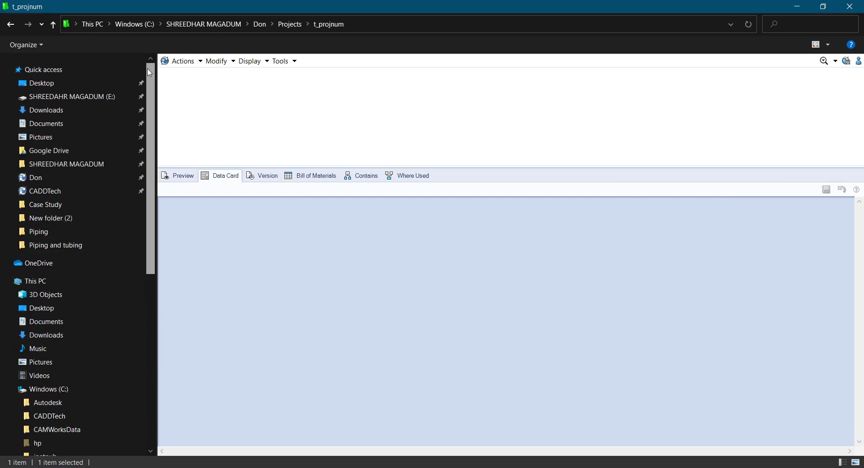
{"action": "left_click", "coordinate": [53, 24]}
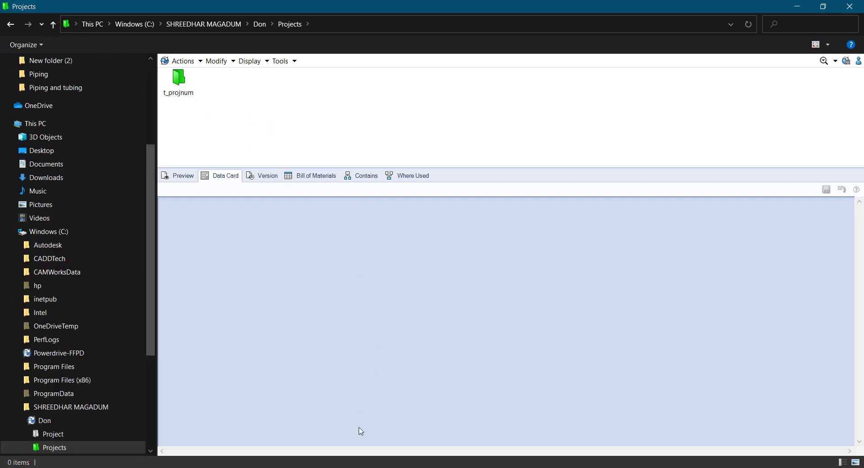
Review the Project Number serial format (P-00427 style), then reselect New CADDtech Project
{"action": "key", "text": "alt+Tab"}
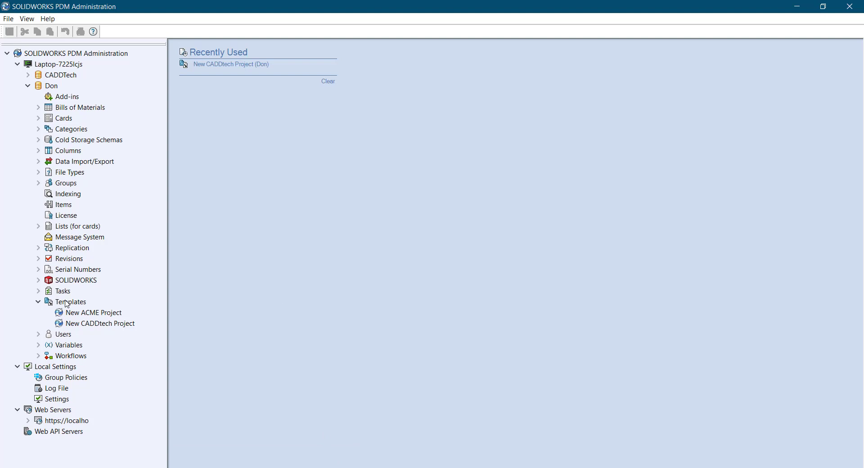
{"action": "left_click", "coordinate": [39, 270]}
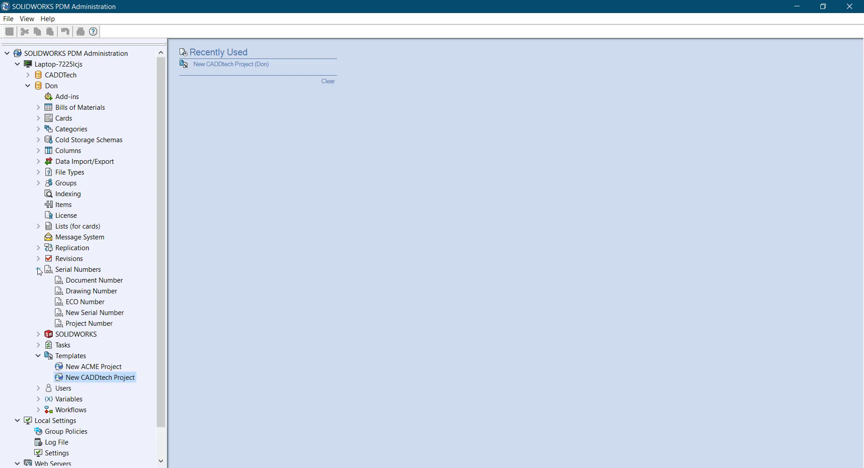
{"action": "left_click", "coordinate": [89, 324]}
{"action": "double_click", "coordinate": [90, 325]}
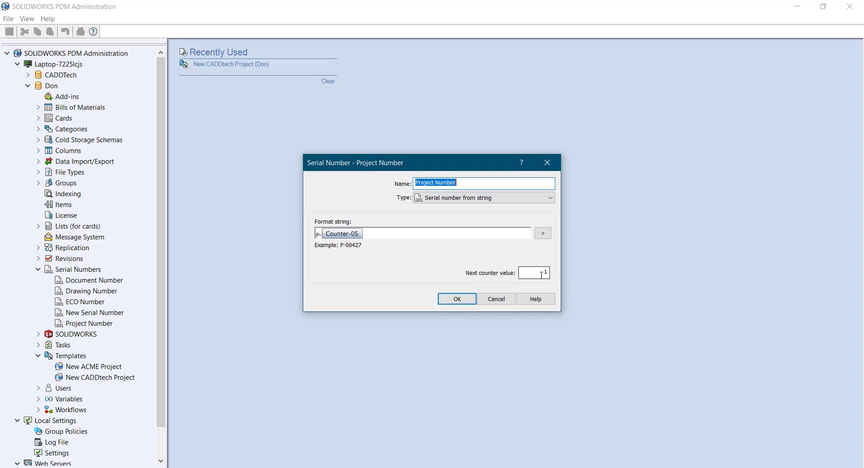
{"action": "left_click", "coordinate": [449, 301]}
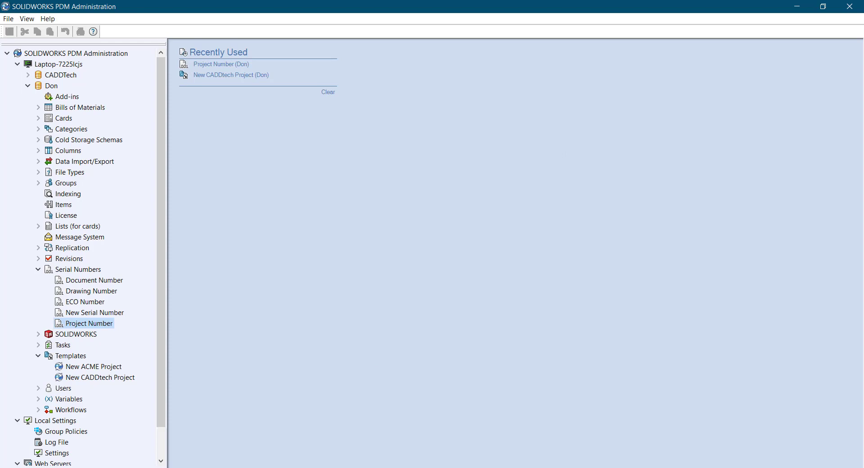
{"action": "mouse_move", "coordinate": [341, 467]}
{"action": "left_click", "coordinate": [87, 378]}
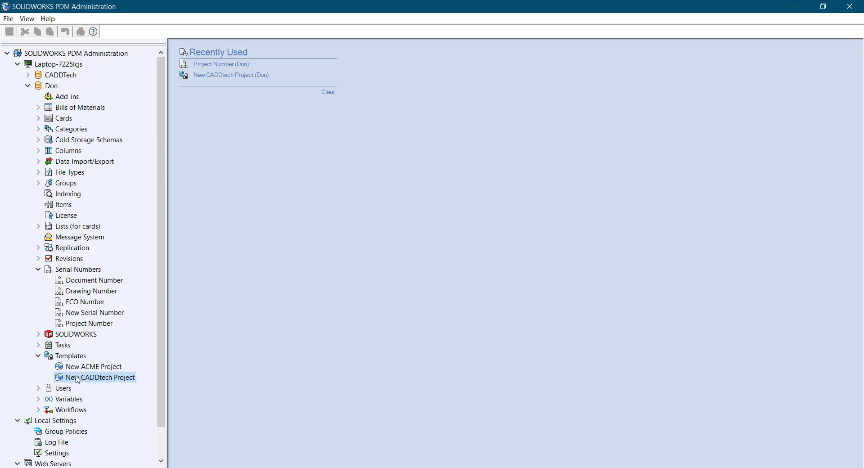
Import ACME_Project_Template.cex into the Don vault with Yes to All, acknowledging the messages
{"action": "right_click", "coordinate": [44, 87]}
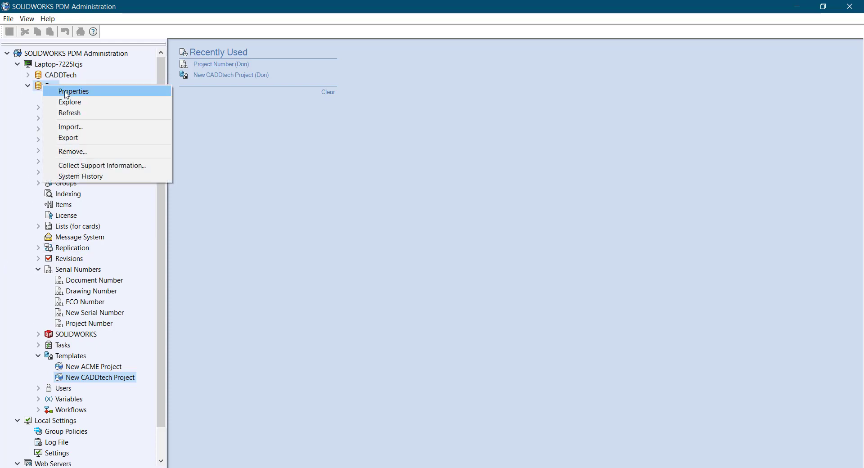
{"action": "left_click", "coordinate": [68, 127]}
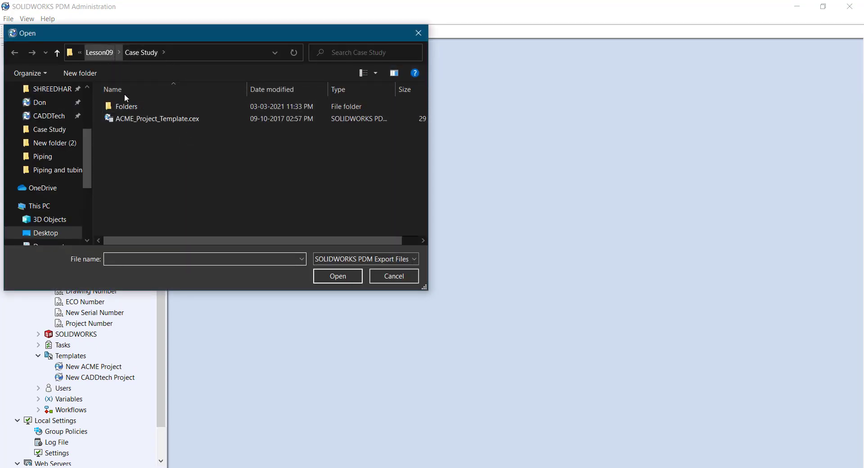
{"action": "left_click", "coordinate": [148, 118]}
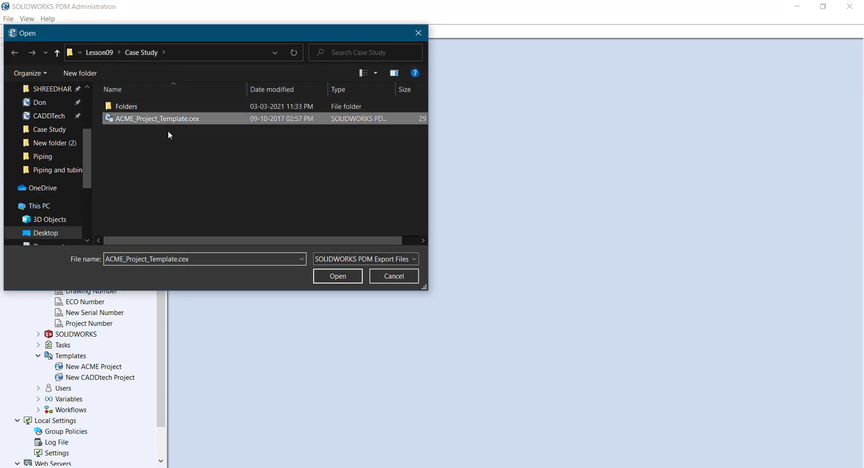
{"action": "left_click", "coordinate": [358, 277]}
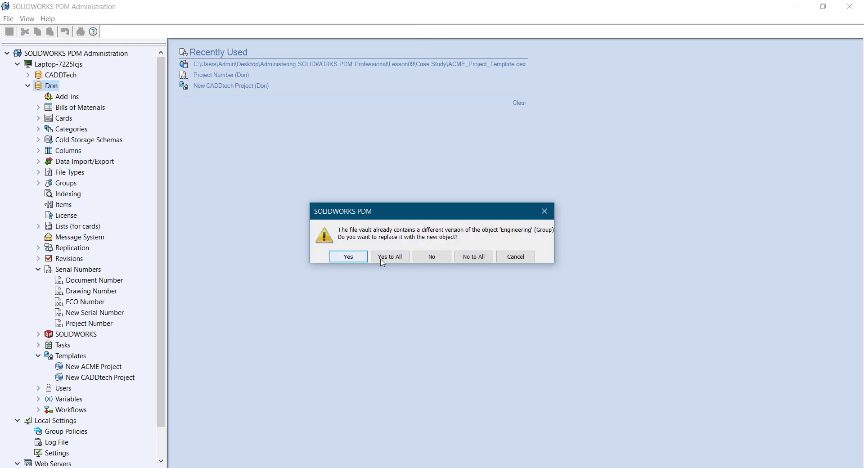
{"action": "left_click", "coordinate": [381, 259]}
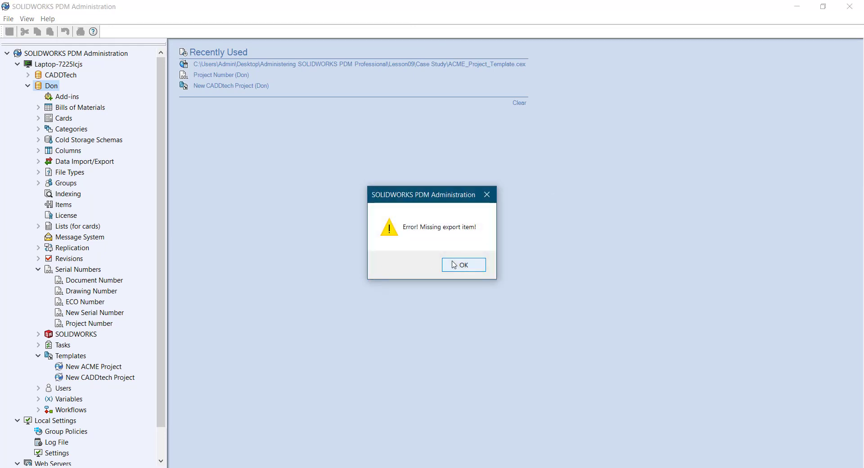
{"action": "left_click", "coordinate": [454, 266]}
{"action": "left_click", "coordinate": [515, 282]}
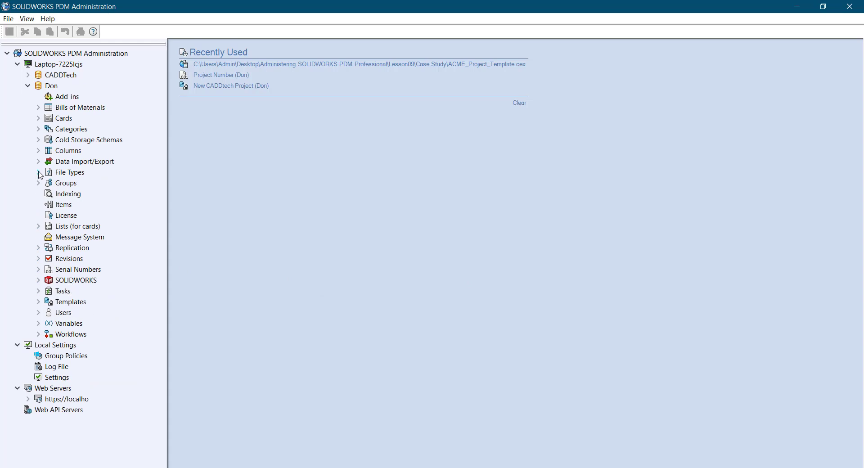
Open the ACME Project Info card from Cards > Template Cards in the Card Editor
{"action": "left_click", "coordinate": [38, 118]}
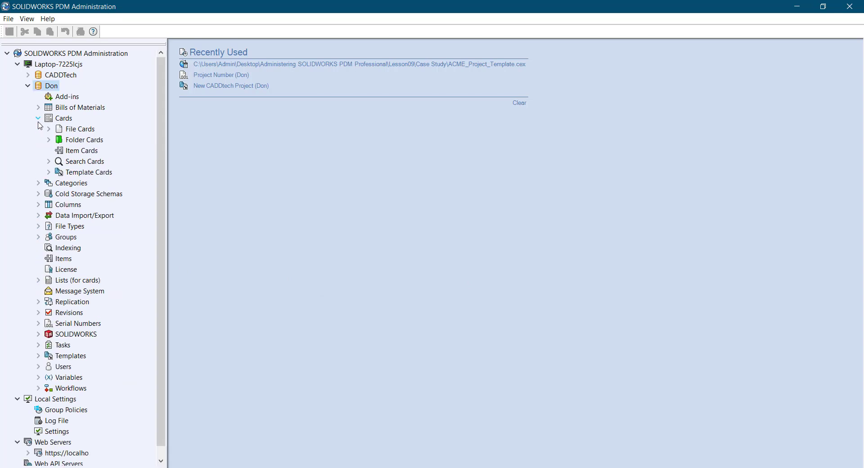
{"action": "left_click", "coordinate": [49, 172]}
{"action": "left_click", "coordinate": [87, 186]}
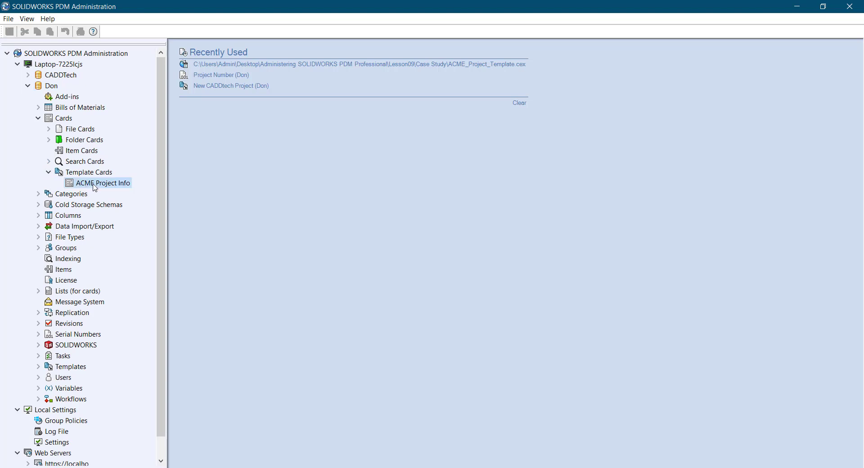
{"action": "double_click", "coordinate": [95, 184]}
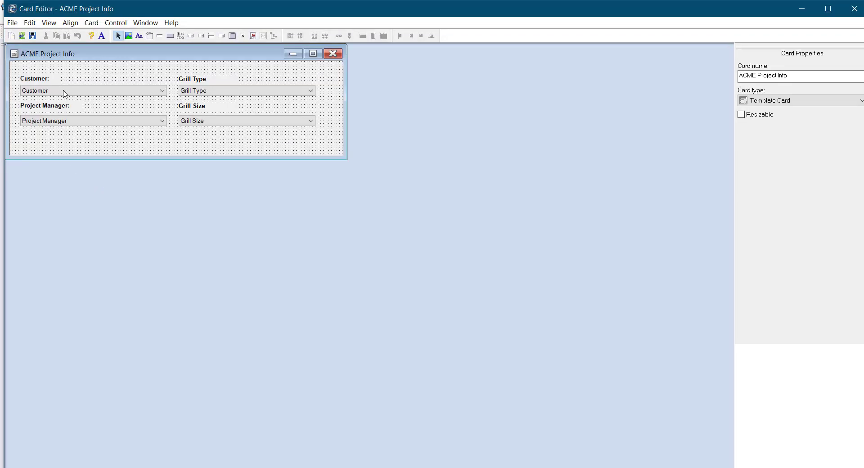
Inspect the Customer, Grill Type, Grill Size and Project Manager field properties, then close the card
{"action": "left_click", "coordinate": [64, 94]}
{"action": "left_click", "coordinate": [193, 92]}
{"action": "left_click", "coordinate": [197, 120]}
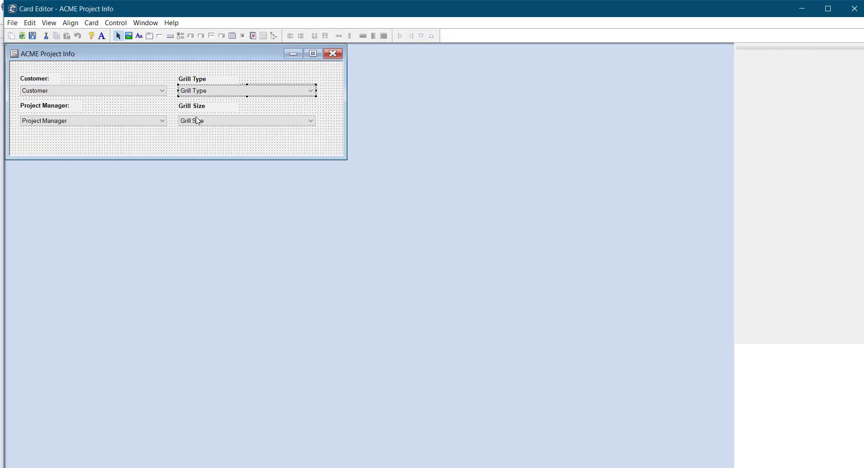
{"action": "left_click", "coordinate": [113, 124]}
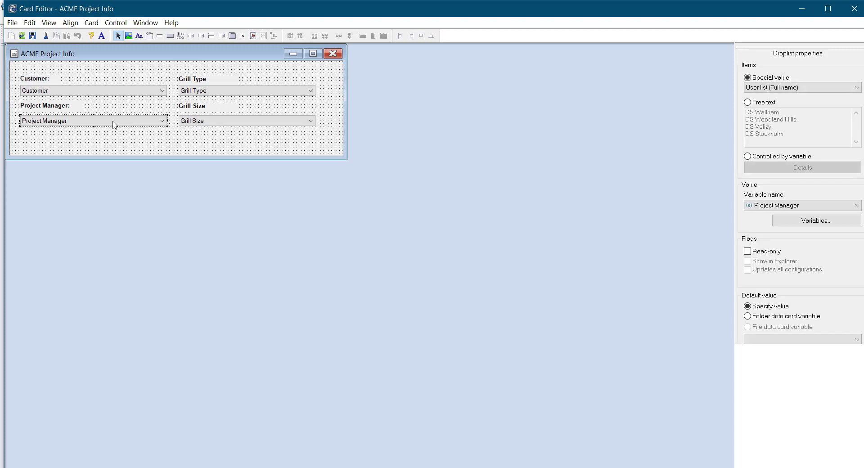
{"action": "left_click", "coordinate": [333, 54]}
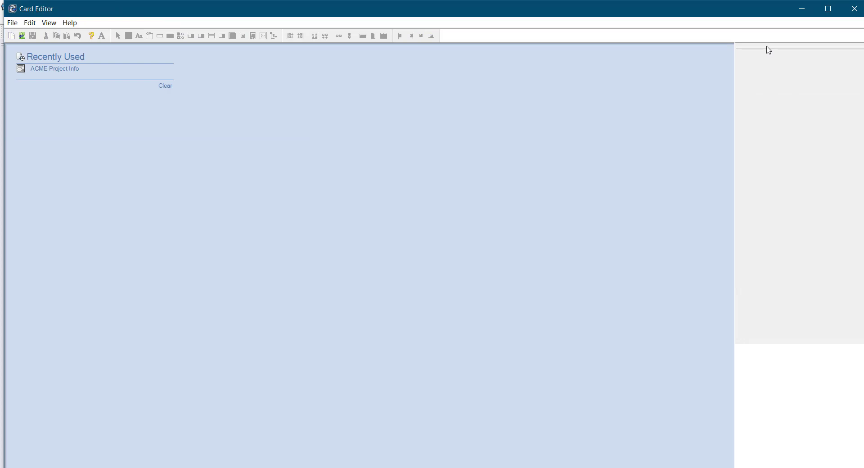
Close the Card Editor and open the New CADDtech Project template for editing
{"action": "key", "text": "alt+F4"}
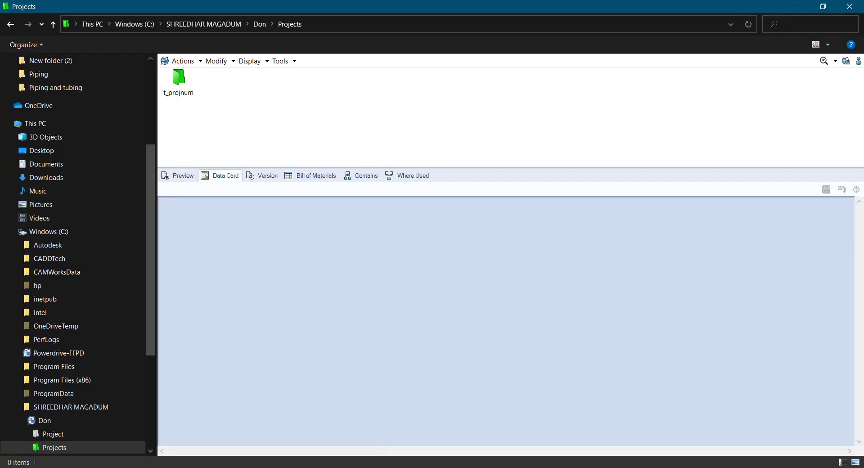
{"action": "key", "text": "alt+Tab"}
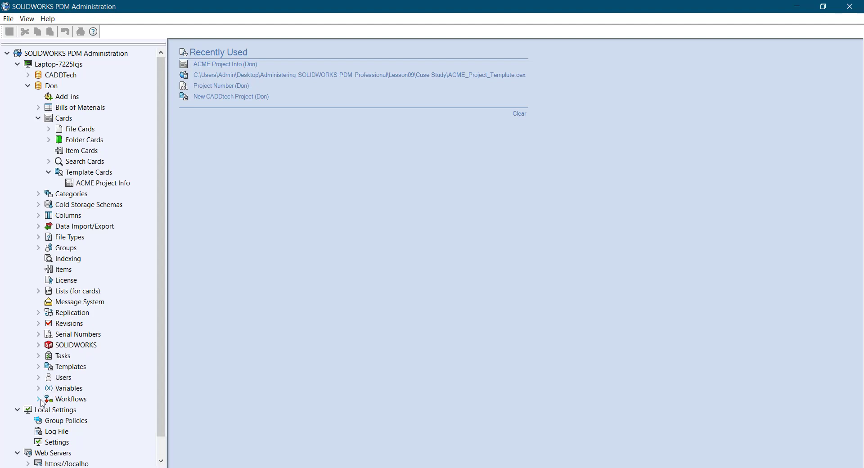
{"action": "left_click", "coordinate": [38, 366]}
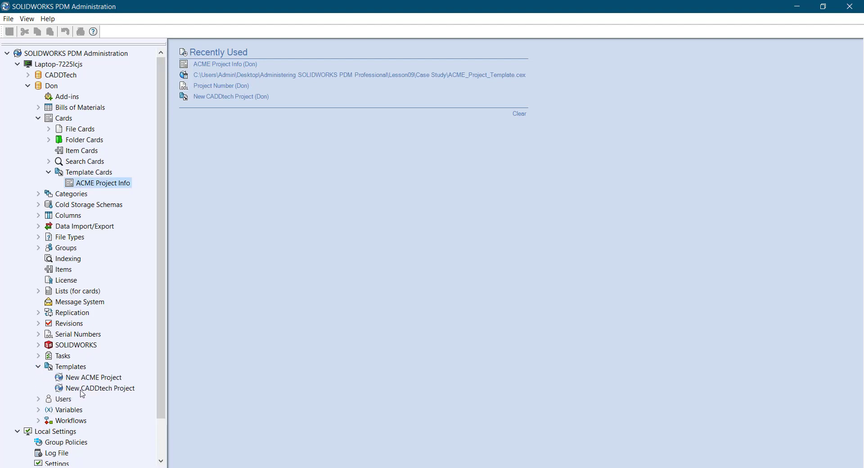
{"action": "double_click", "coordinate": [81, 390]}
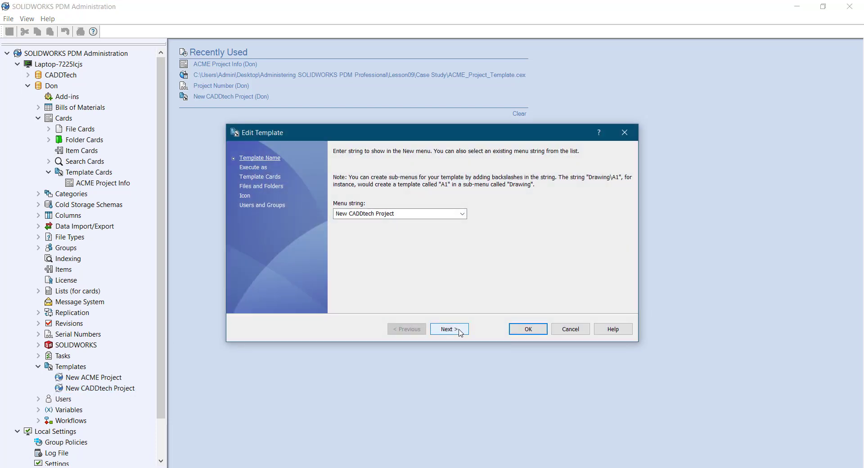
Try the Admin run-as password, dismiss the login-failed message, and confirm the template
{"action": "left_click", "coordinate": [459, 330]}
{"action": "left_click", "coordinate": [420, 228]}
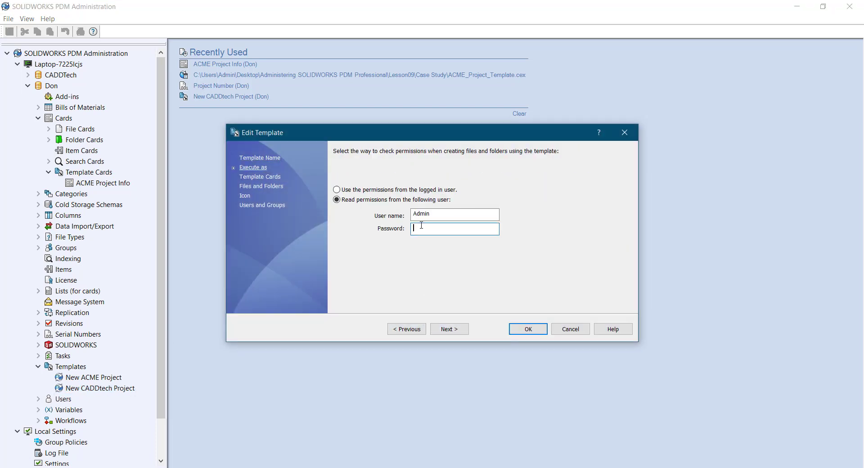
{"action": "key", "text": "Return"}
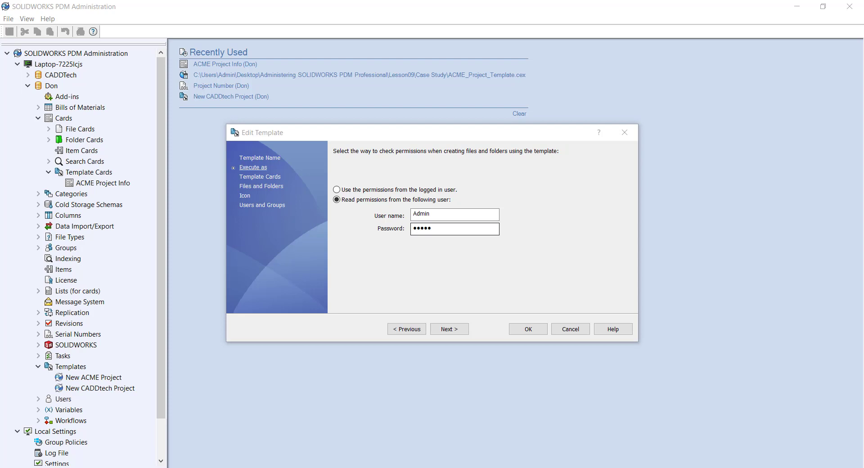
{"action": "left_click", "coordinate": [513, 270]}
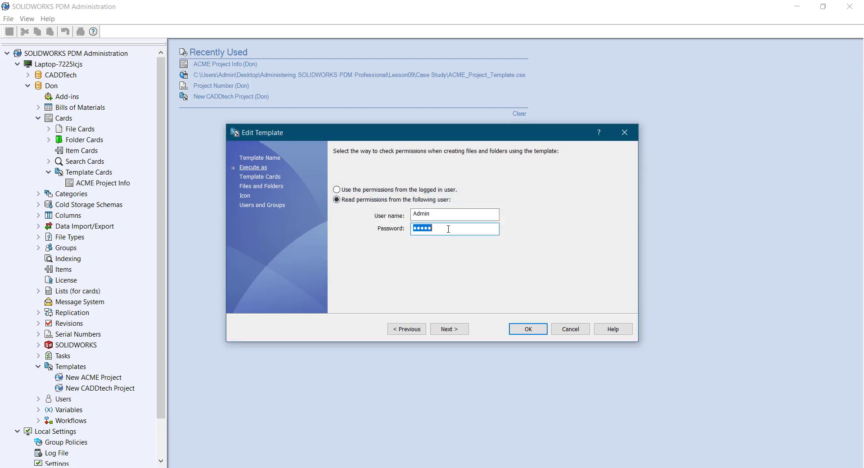
{"action": "type", "text": "a"}
{"action": "key", "text": "Return"}
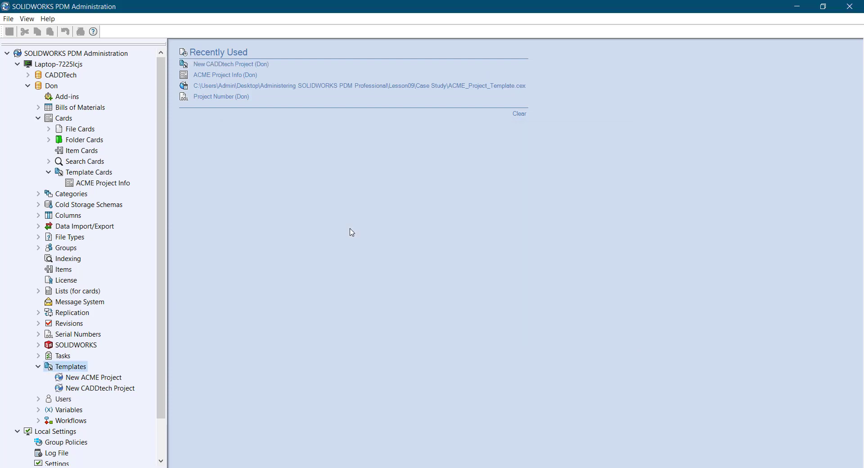
Reopen New CADDtech Project and re-enter the Admin account password on the run-as page, then save
{"action": "double_click", "coordinate": [94, 390]}
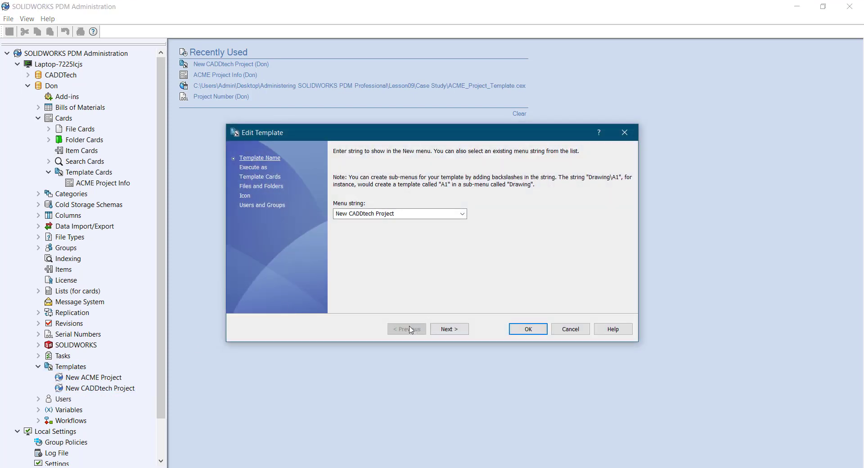
{"action": "left_click", "coordinate": [444, 329]}
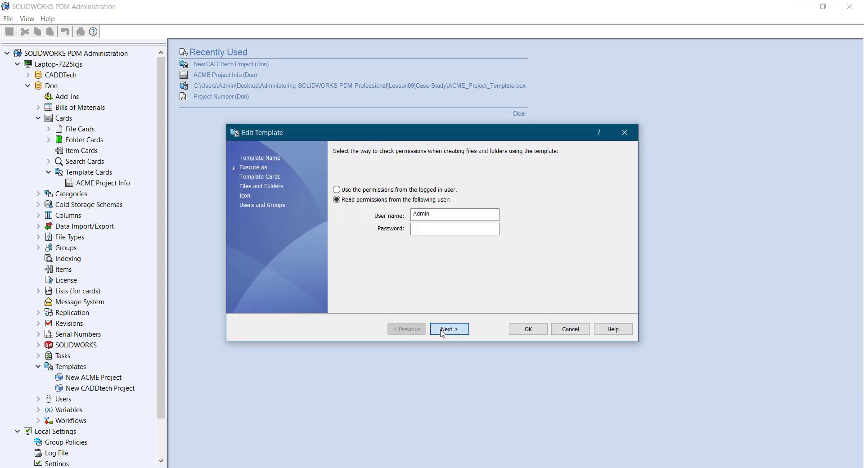
{"action": "left_click", "coordinate": [425, 231]}
{"action": "type", "text": "ad"}
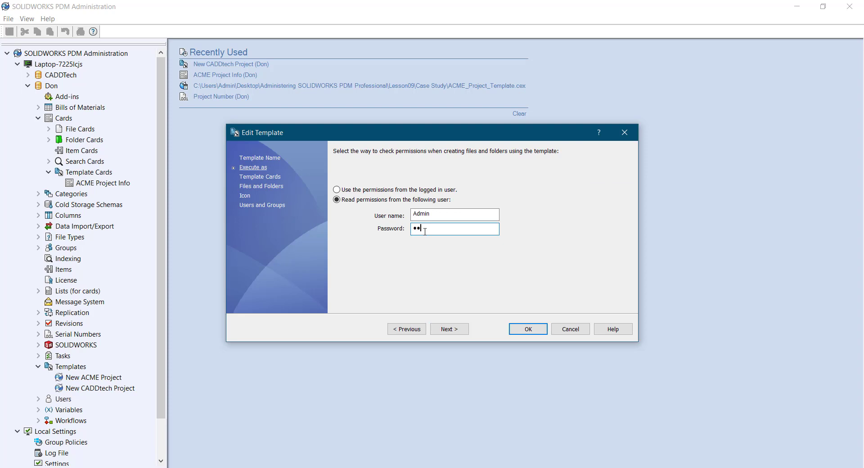
{"action": "type", "text": "min"}
{"action": "key", "text": "Return"}
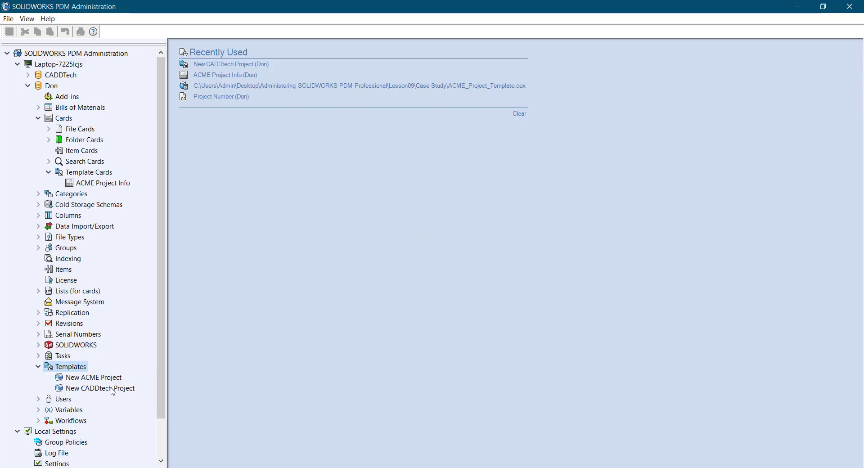
Close the Card Editor, the Administration window and the vault folder window
{"action": "left_click", "coordinate": [113, 390]}
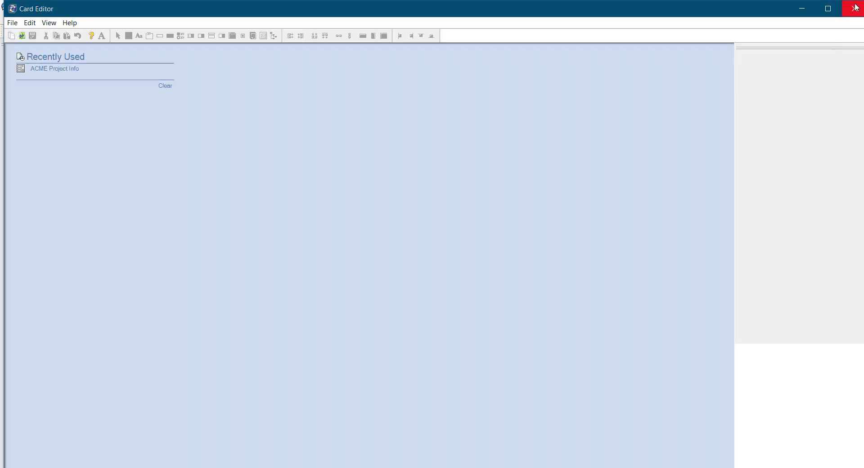
{"action": "left_click", "coordinate": [854, 8]}
{"action": "left_click", "coordinate": [853, 5]}
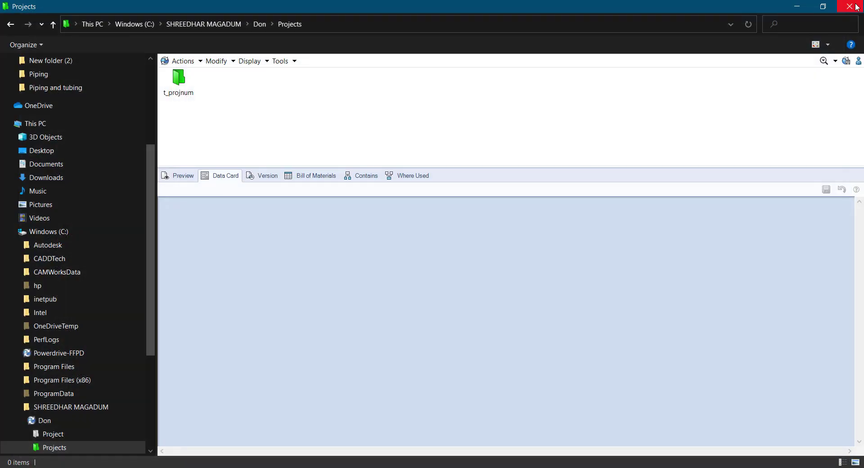
{"action": "left_click", "coordinate": [855, 7]}
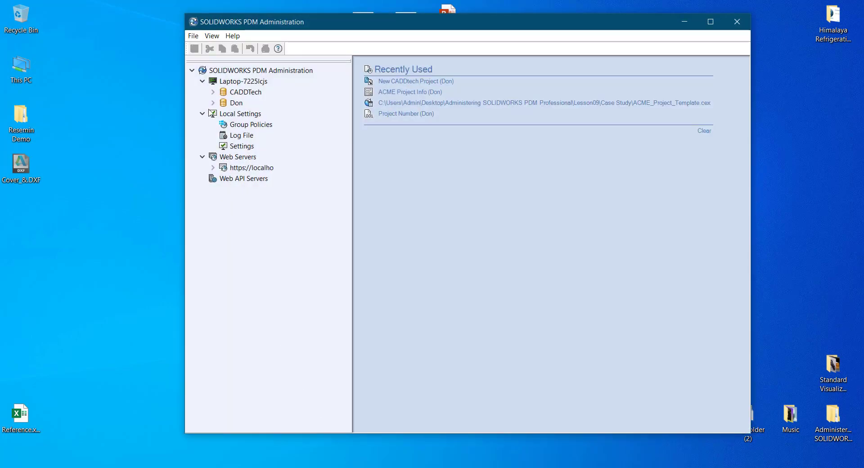
Log back into the Don vault with the Admin password and maximize the Administration window
{"action": "left_click", "coordinate": [213, 103]}
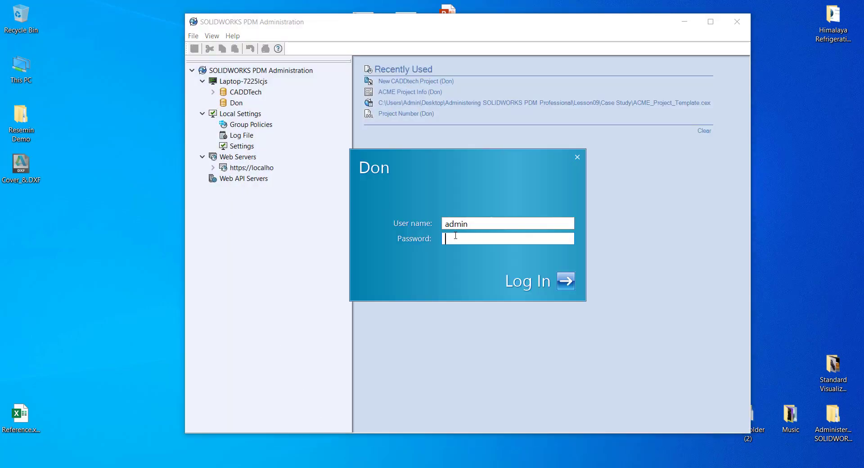
{"action": "type", "text": "admin"}
{"action": "key", "text": "Return"}
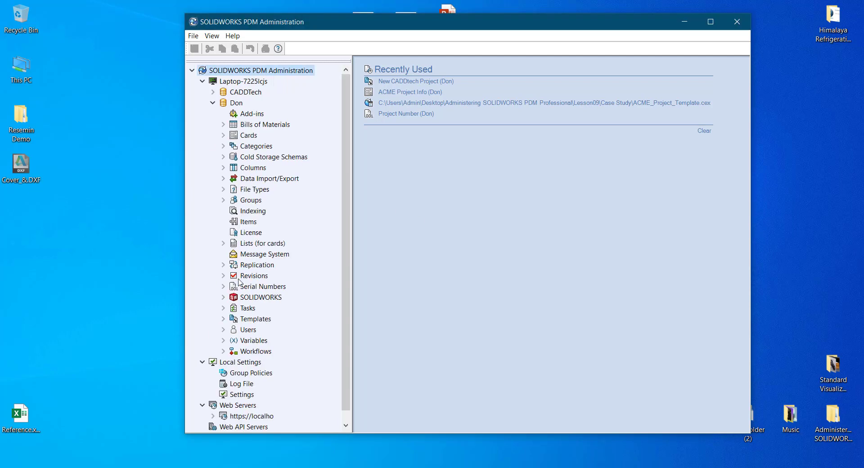
{"action": "left_click", "coordinate": [711, 21]}
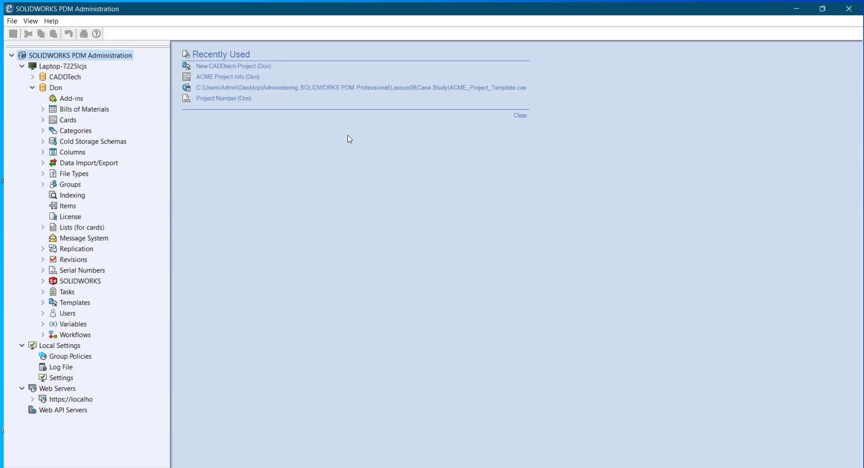
Open the New CADDtech Project template and advance past the run-as page to Template Cards
{"action": "left_click", "coordinate": [39, 302]}
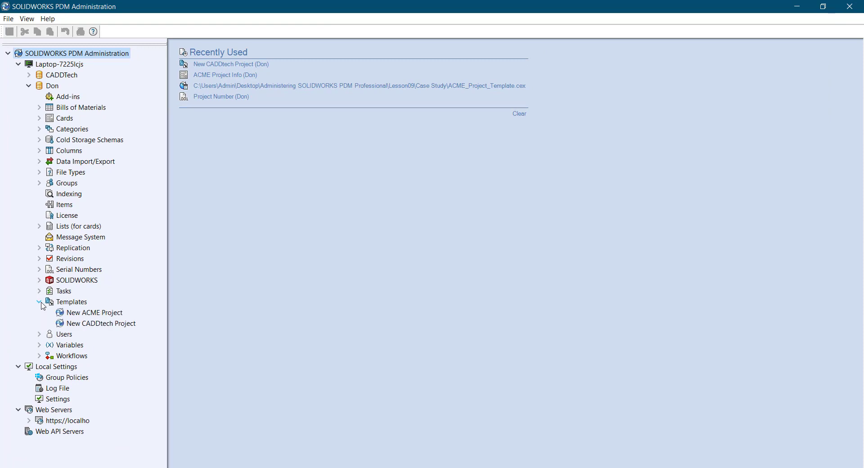
{"action": "left_click", "coordinate": [70, 324]}
{"action": "right_click", "coordinate": [76, 323]}
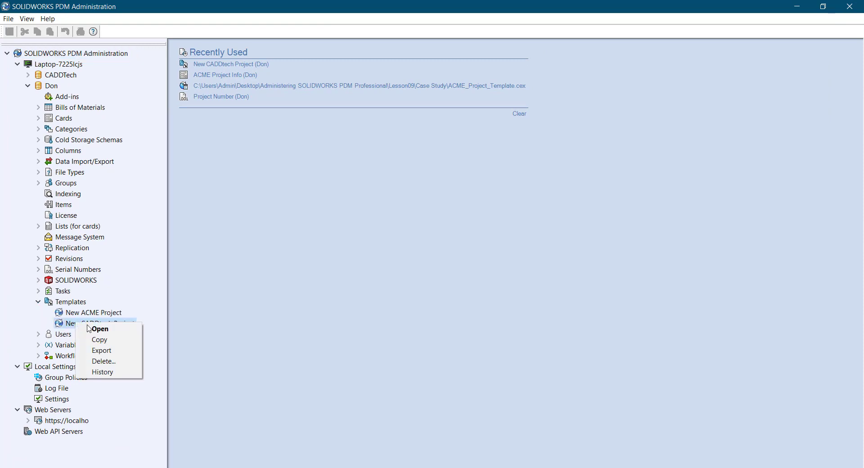
{"action": "left_click", "coordinate": [95, 329]}
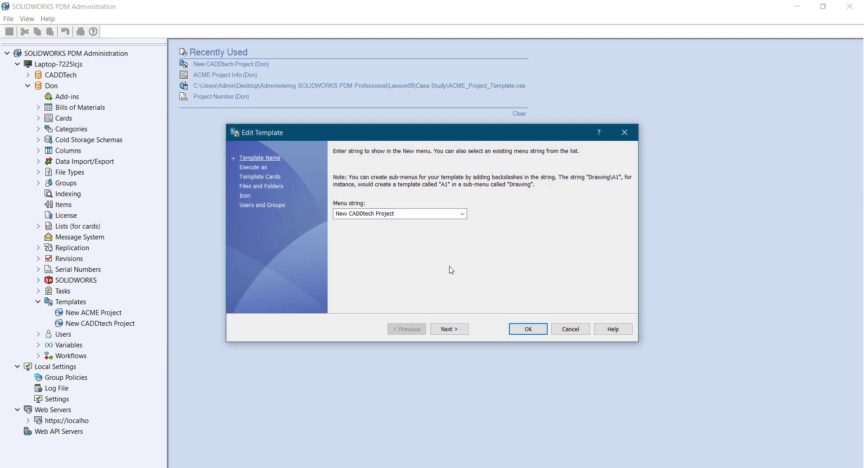
{"action": "left_click", "coordinate": [449, 329]}
{"action": "left_click", "coordinate": [426, 230]}
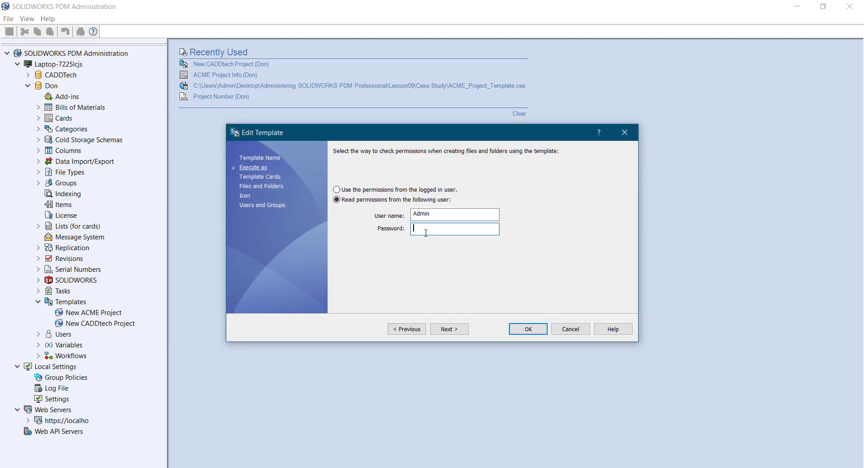
{"action": "left_click", "coordinate": [445, 329]}
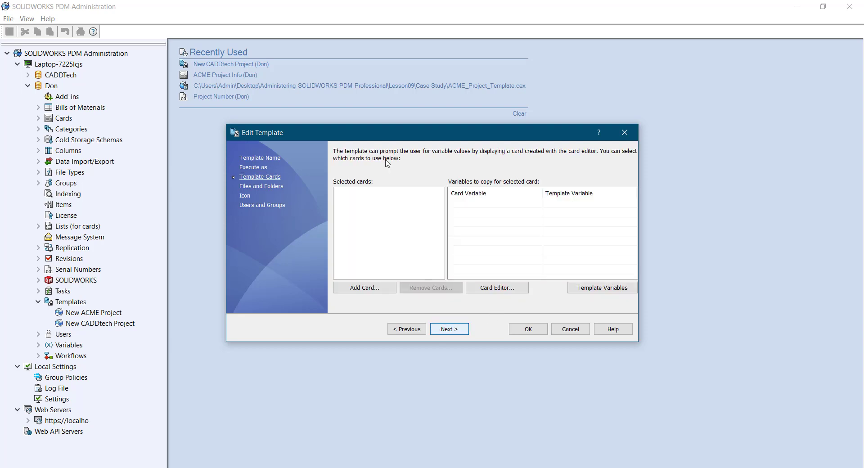
Add the ACME Project Info card and review the Customer variable's mapping choices, leaving them unchanged
{"action": "left_click", "coordinate": [361, 232]}
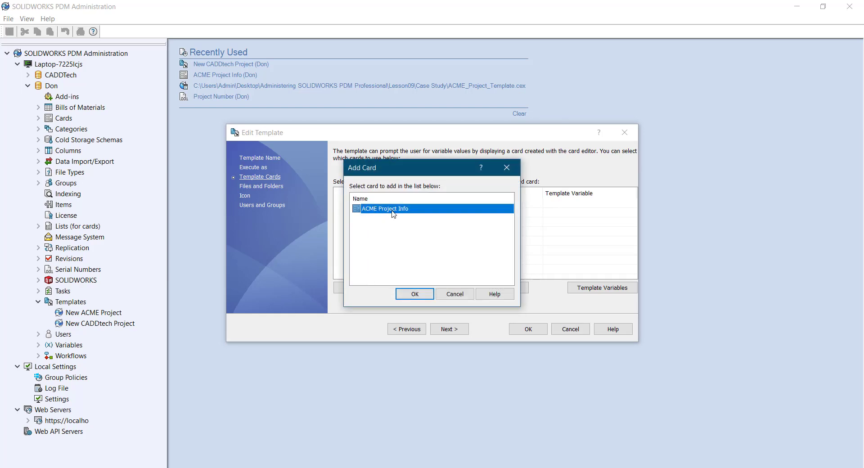
{"action": "left_click", "coordinate": [414, 295]}
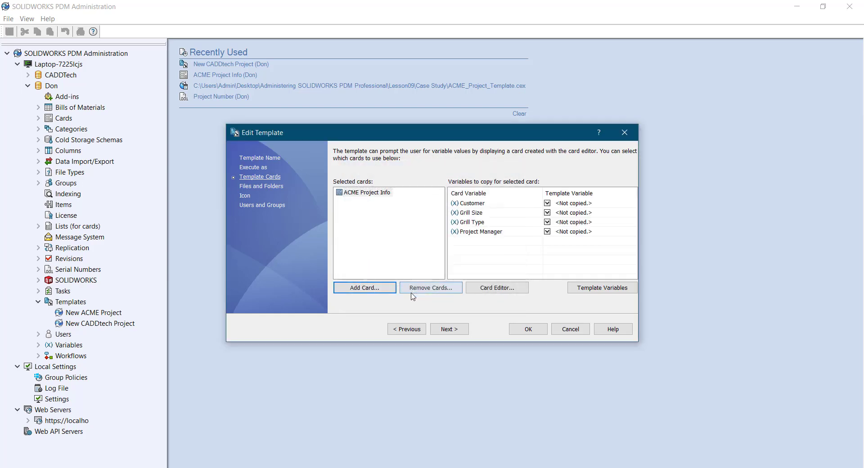
{"action": "left_click", "coordinate": [387, 212]}
{"action": "left_click", "coordinate": [373, 192]}
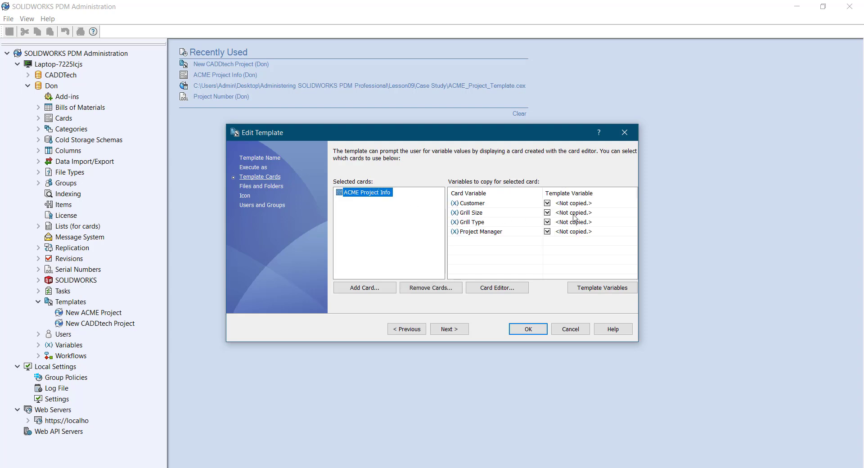
{"action": "left_click", "coordinate": [553, 204]}
{"action": "left_click", "coordinate": [554, 203]}
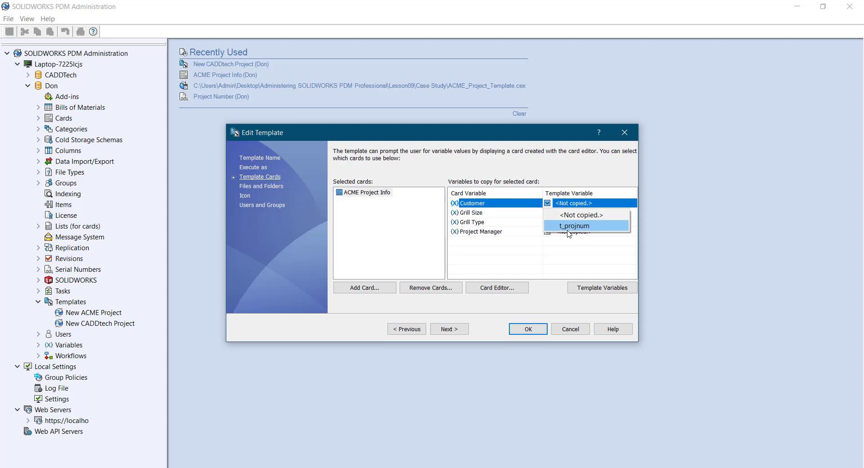
{"action": "left_click", "coordinate": [416, 240]}
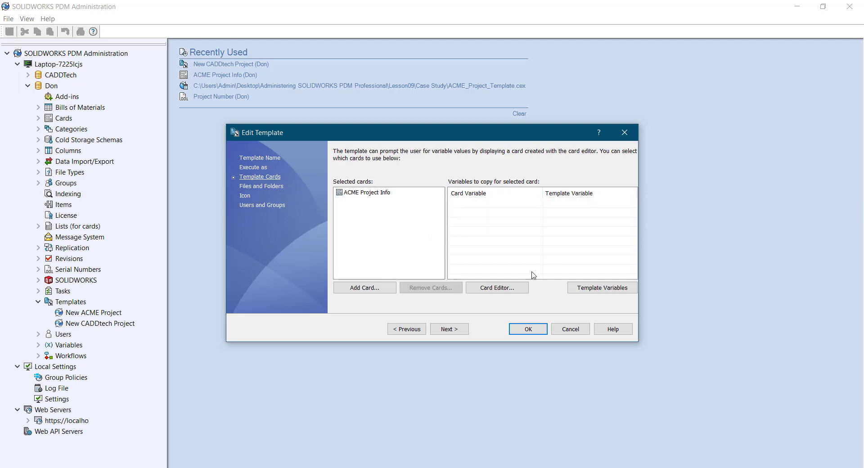
Add four new template variables in the template's variable list
{"action": "left_click", "coordinate": [603, 289]}
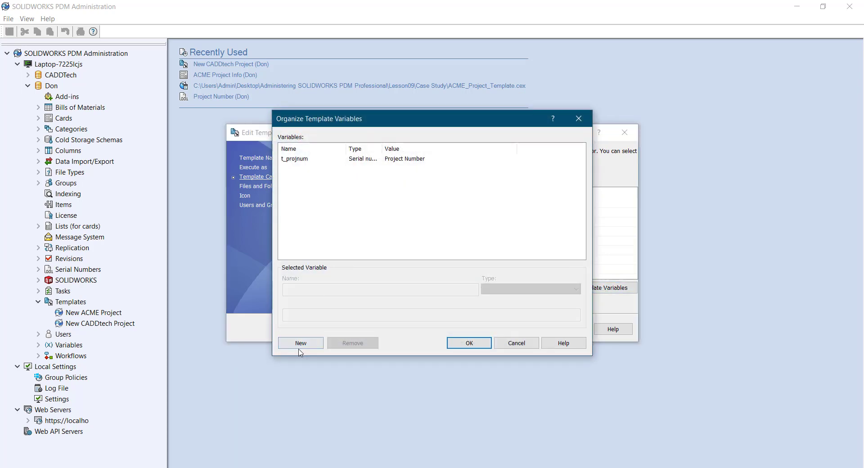
{"action": "left_click", "coordinate": [300, 346]}
{"action": "left_click", "coordinate": [300, 344]}
{"action": "left_click", "coordinate": [300, 343]}
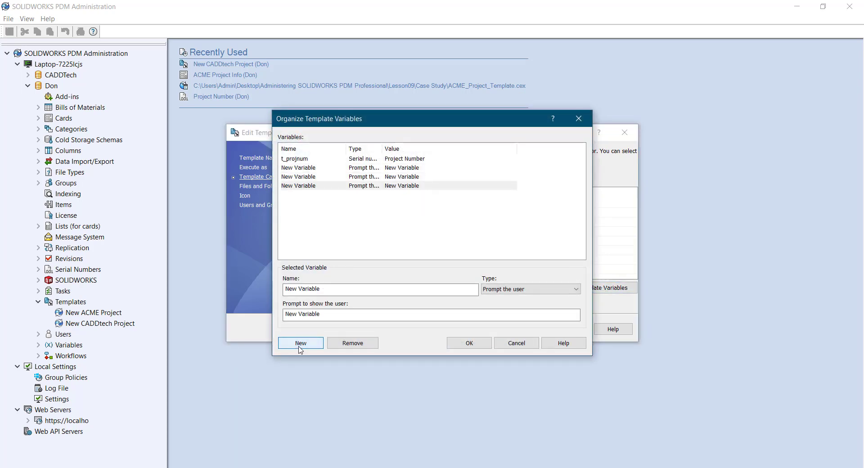
{"action": "left_click", "coordinate": [300, 344]}
Rename the first new variable to t_Projmgr as a Format string with empty text
{"action": "left_click", "coordinate": [309, 169]}
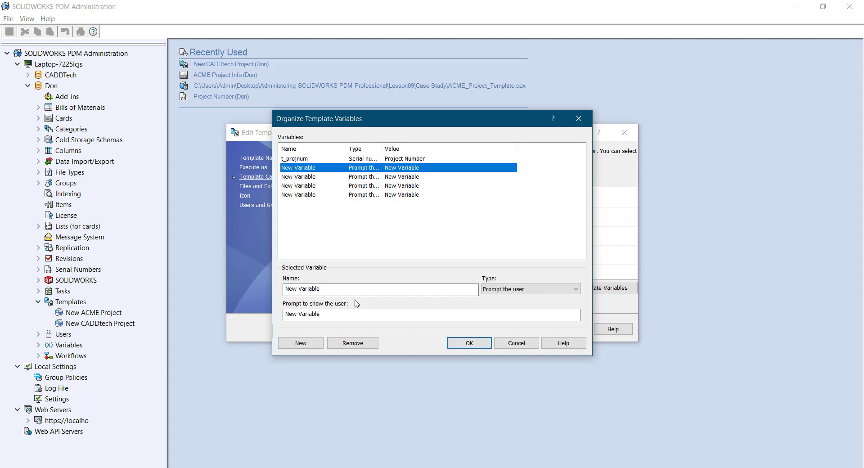
{"action": "left_click_drag", "start_coordinate": [328, 286], "coordinate": [222, 289]}
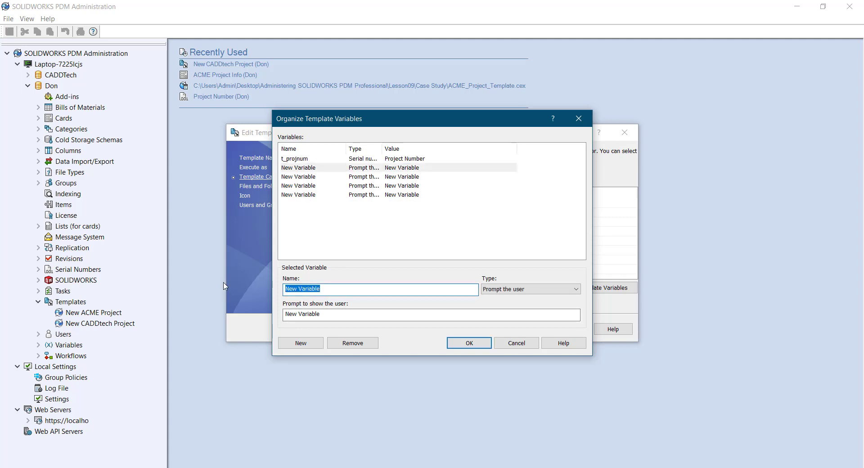
{"action": "type", "text": "t"}
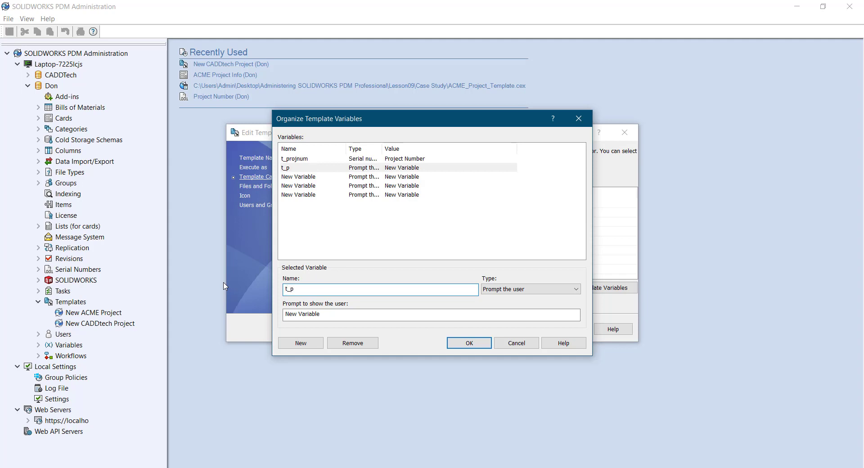
{"action": "type", "text": "_Promgr"}
{"action": "left_click", "coordinate": [300, 289]}
{"action": "type", "text": "j"}
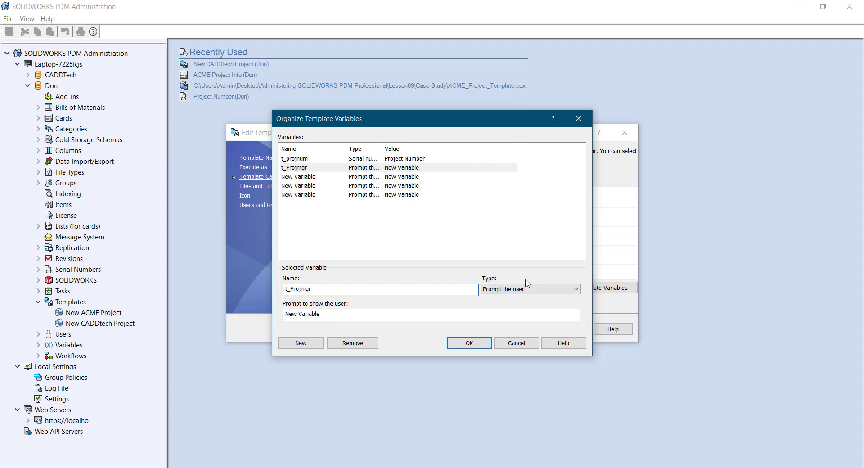
{"action": "left_click", "coordinate": [529, 291]}
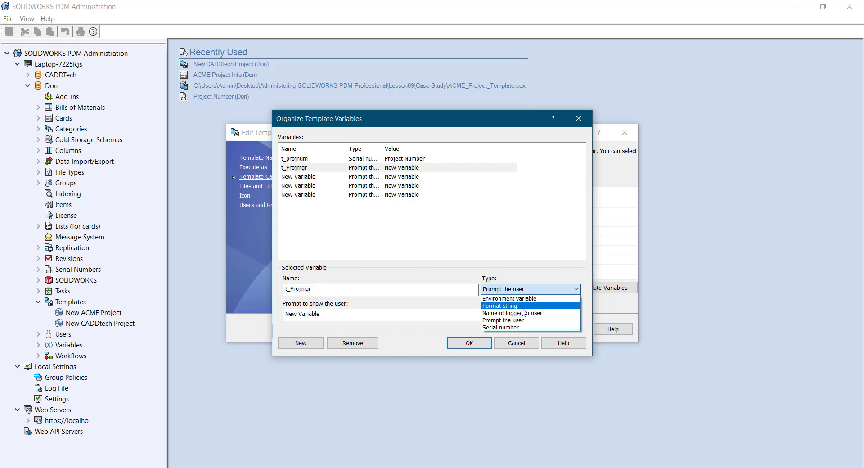
{"action": "left_click", "coordinate": [525, 307]}
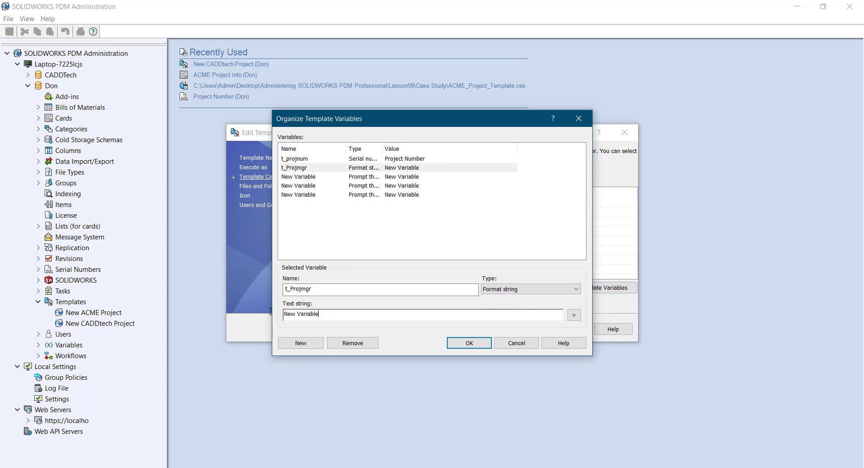
{"action": "key", "text": "shift+Home"}
{"action": "key", "text": "BackSpace"}
{"action": "left_click", "coordinate": [301, 179]}
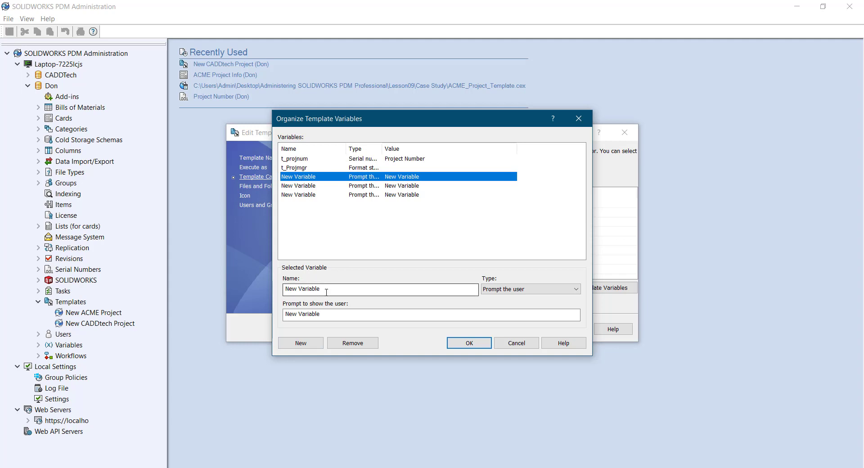
Rename the variable to t_Grilltype, set it to Format string, and clear its text string
{"action": "left_click_drag", "start_coordinate": [326, 288], "coordinate": [285, 289]}
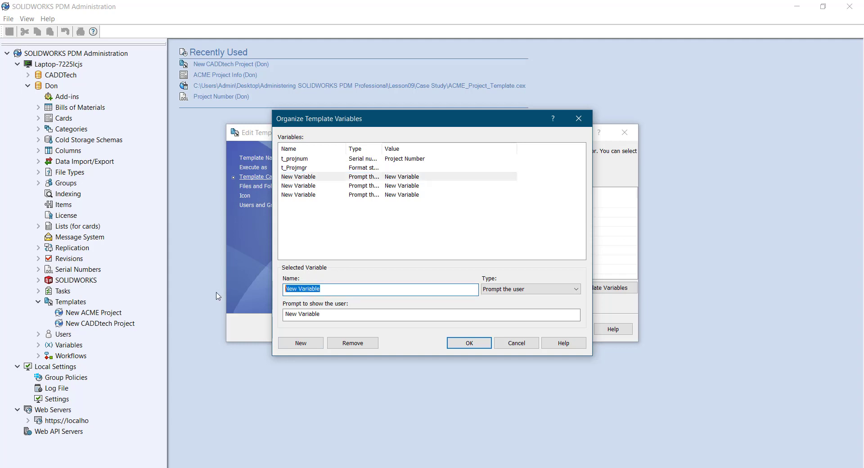
{"action": "key", "text": "BackSpace"}
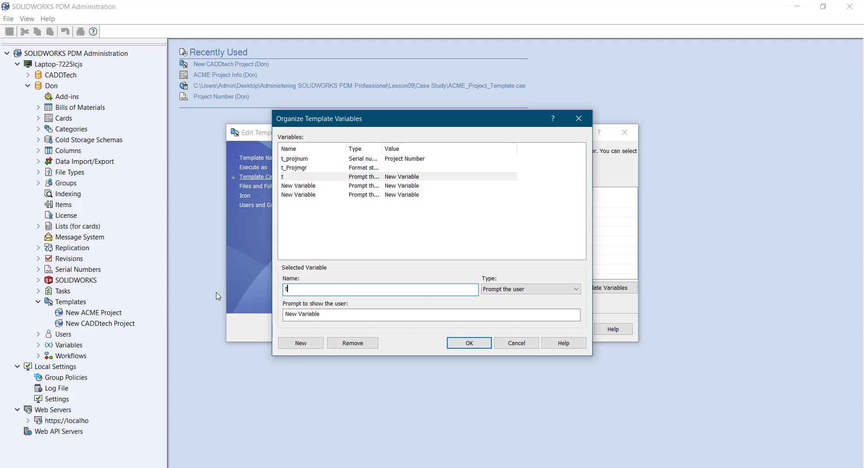
{"action": "type", "text": "t_Grilltype"}
{"action": "left_click", "coordinate": [546, 289]}
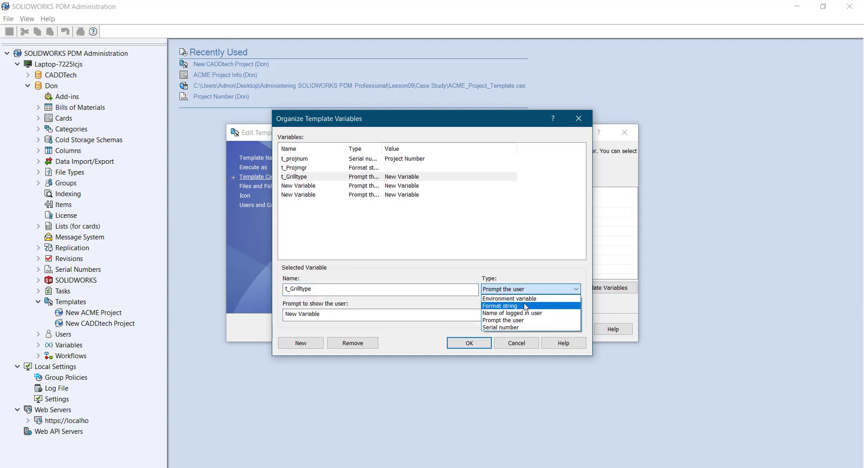
{"action": "left_click", "coordinate": [524, 306]}
{"action": "left_click_drag", "start_coordinate": [322, 315], "coordinate": [163, 313]}
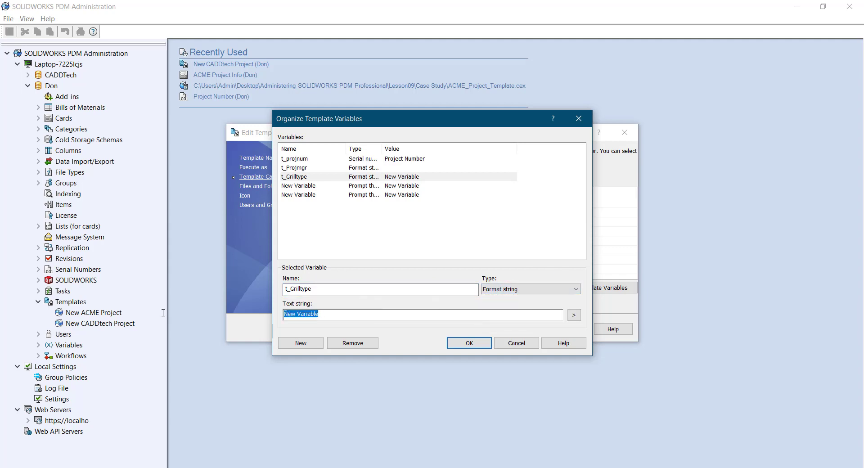
{"action": "key", "text": "Delete"}
Rename the next New Variable to t_Grillsize and make it a Format string
{"action": "left_click", "coordinate": [302, 188]}
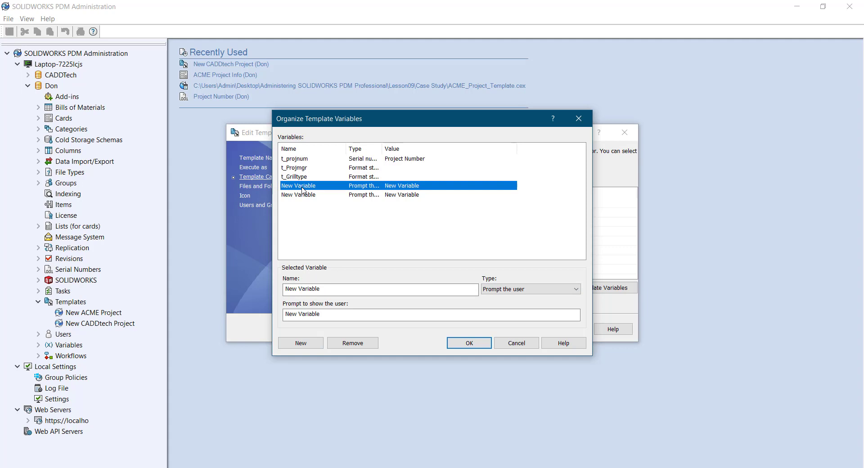
{"action": "key", "text": "Home"}
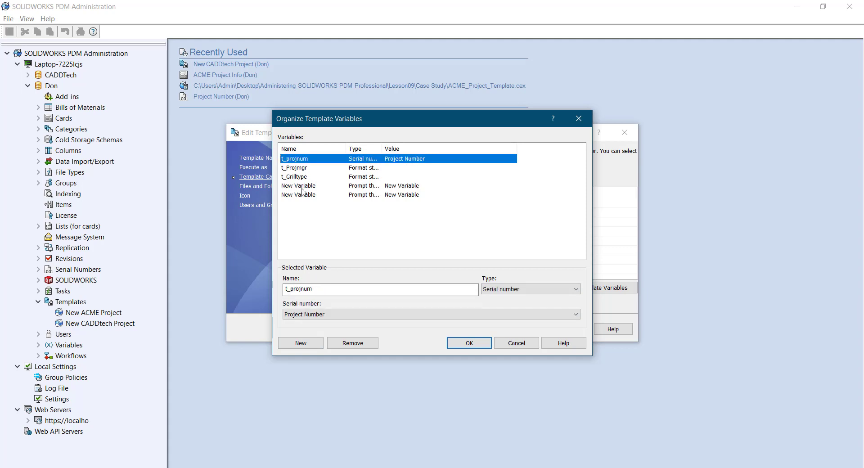
{"action": "key", "text": "Down"}
{"action": "key", "text": "Down"}
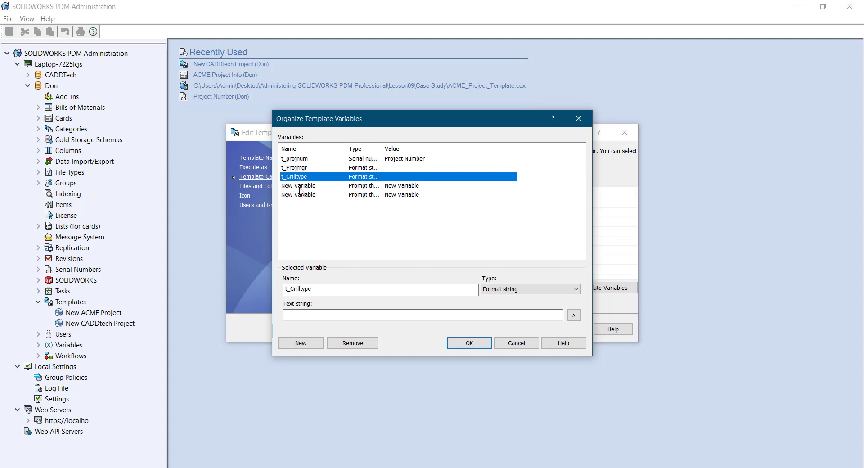
{"action": "left_click", "coordinate": [301, 187]}
{"action": "left_click_drag", "start_coordinate": [326, 288], "coordinate": [242, 293]}
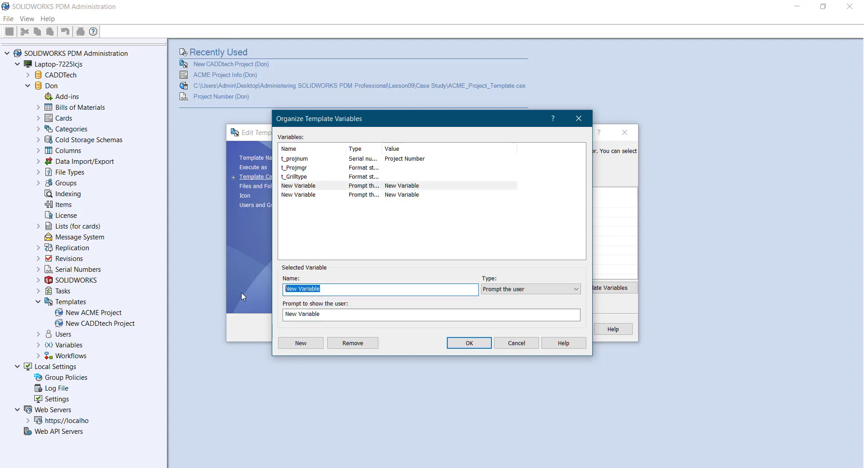
{"action": "type", "text": "t"}
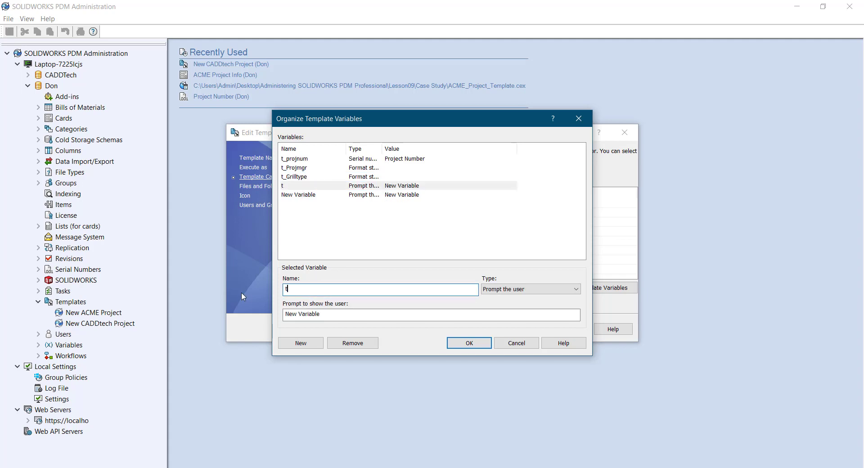
{"action": "type", "text": "_Drillsize"}
{"action": "key", "text": "Left"}
{"action": "key", "text": "Left"}
{"action": "key", "text": "Left"}
{"action": "key", "text": "Left"}
{"action": "key", "text": "BackSpace"}
{"action": "type", "text": "G"}
{"action": "left_click", "coordinate": [514, 290]}
{"action": "left_click", "coordinate": [504, 306]}
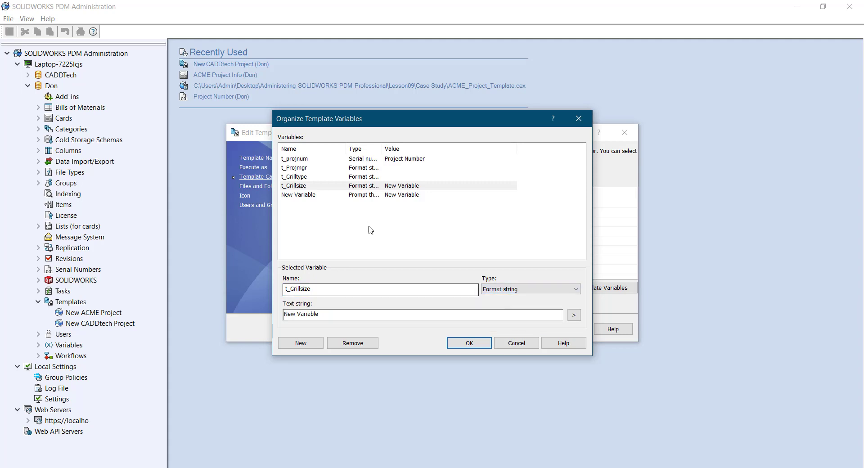
Clear t_Grillsize's default text string
{"action": "left_click", "coordinate": [327, 169]}
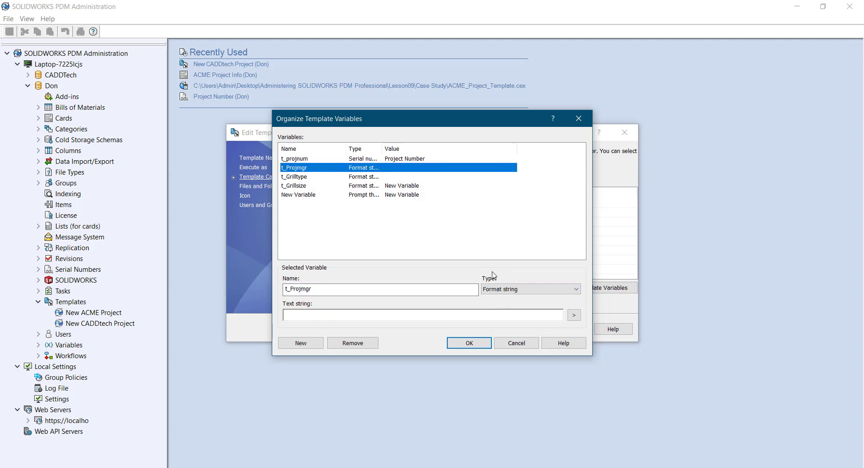
{"action": "left_click", "coordinate": [351, 188]}
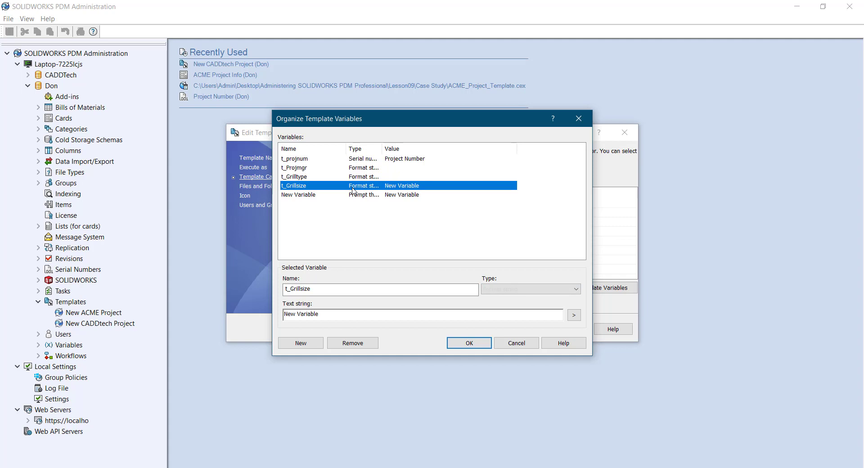
{"action": "left_click_drag", "start_coordinate": [331, 314], "coordinate": [233, 321]}
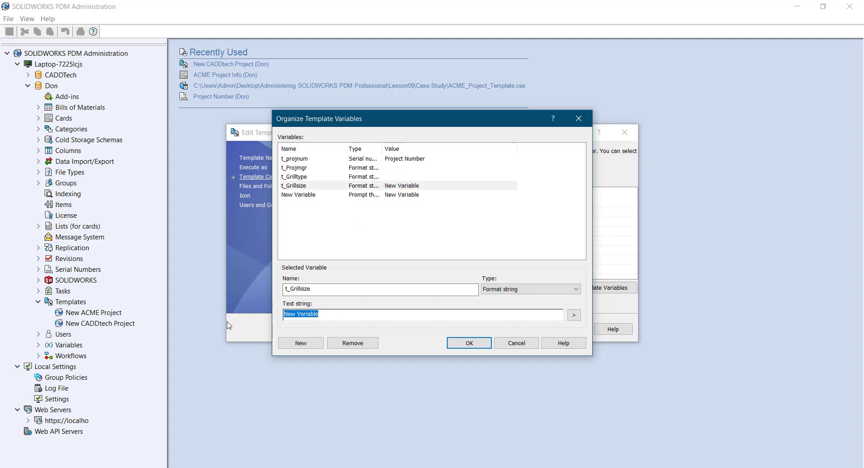
{"action": "key", "text": "BackSpace"}
{"action": "left_click", "coordinate": [300, 198]}
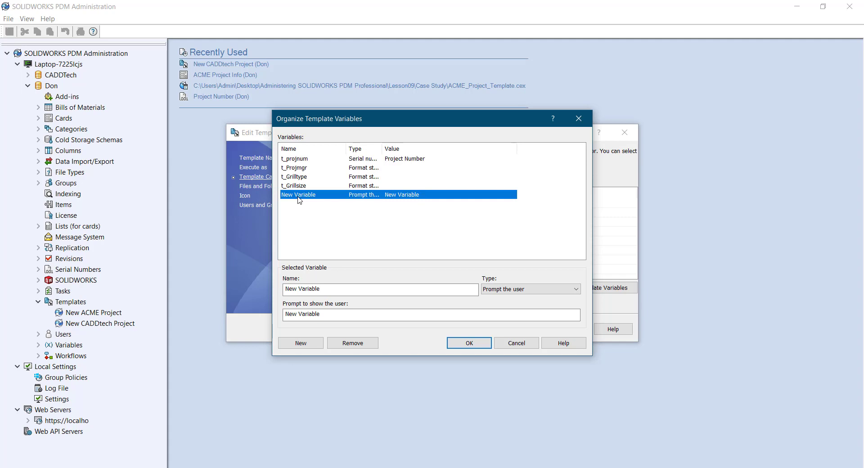
Rename the last New Variable to t_Customer as an empty Format string and save the variable list
{"action": "key", "text": "Home"}
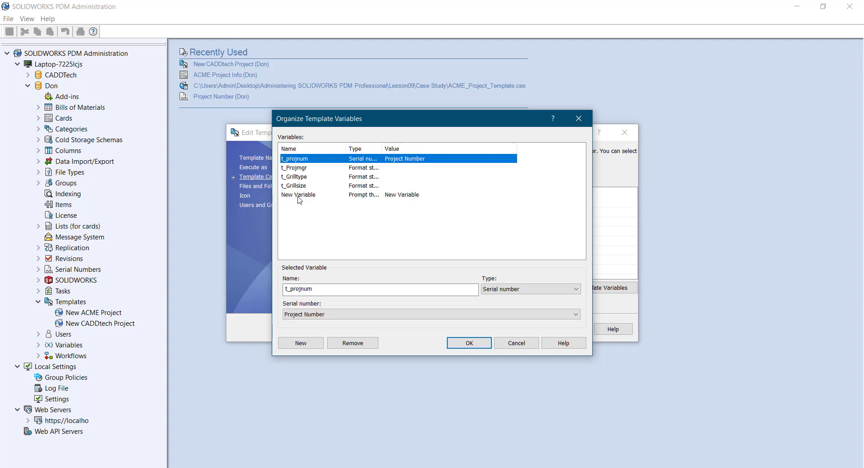
{"action": "left_click", "coordinate": [298, 196]}
{"action": "left_click_drag", "start_coordinate": [331, 289], "coordinate": [183, 273]}
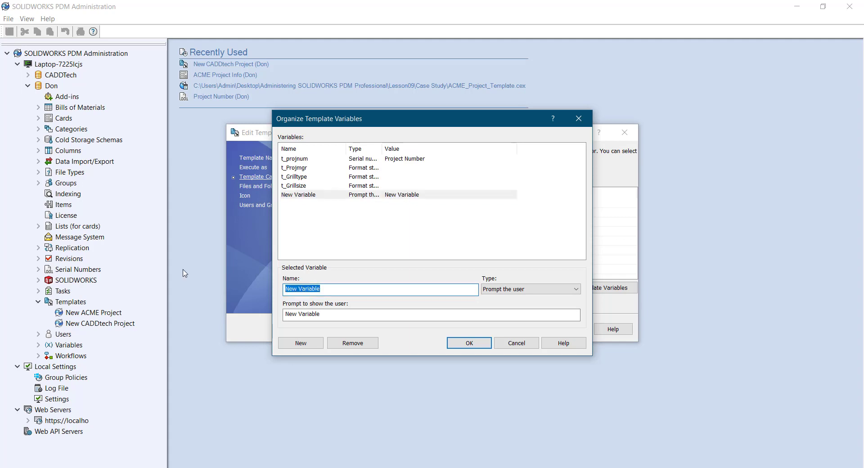
{"action": "type", "text": "t"}
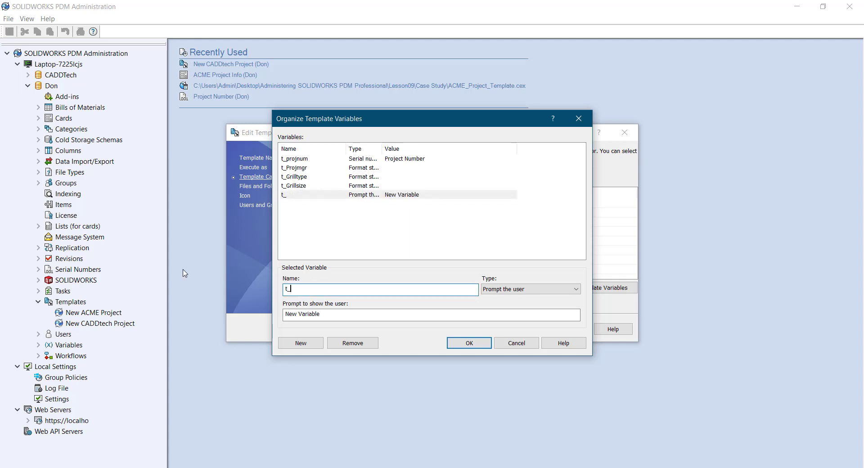
{"action": "type", "text": "_Customer"}
{"action": "left_click", "coordinate": [504, 290]}
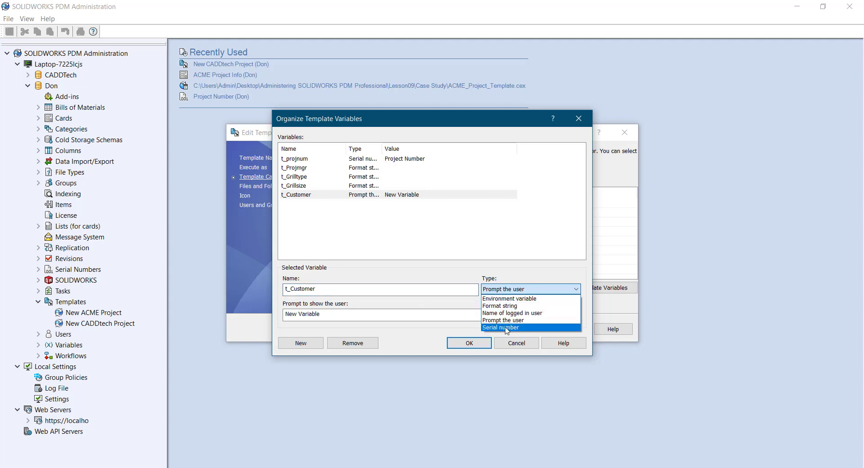
{"action": "left_click", "coordinate": [499, 305]}
{"action": "left_click_drag", "start_coordinate": [391, 314], "coordinate": [113, 318]}
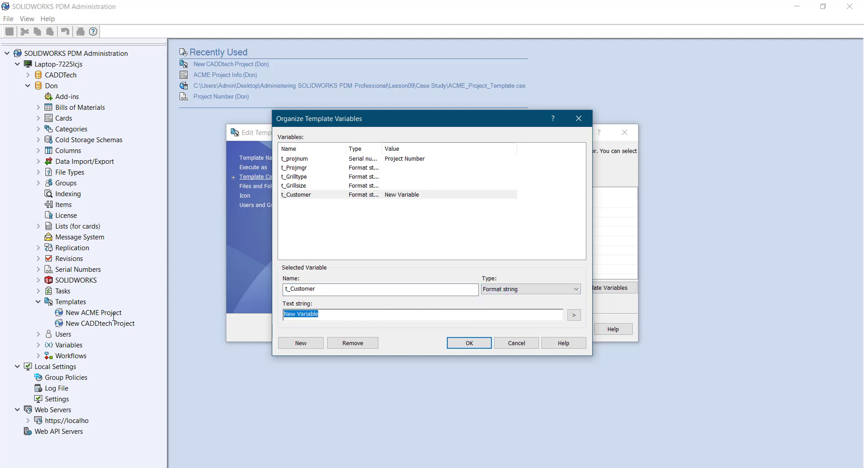
{"action": "key", "text": "Delete"}
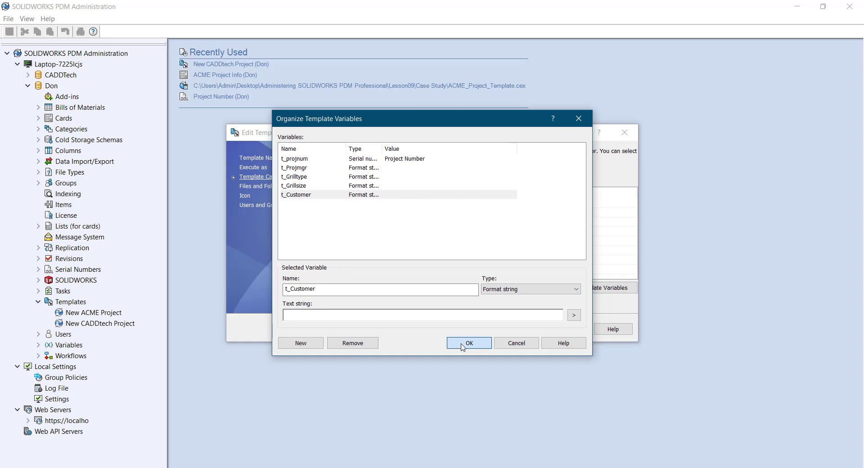
{"action": "left_click", "coordinate": [462, 345]}
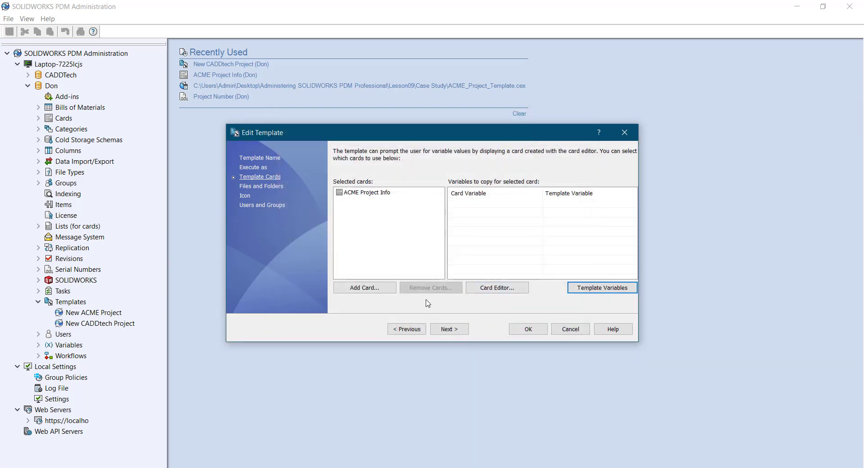
Map Customer, Grill Size, Grill Type and Project Manager to t_Customer, t_Grillsize, t_Grilltype and t_Projmgr
{"action": "left_click", "coordinate": [375, 196]}
{"action": "left_click", "coordinate": [547, 204]}
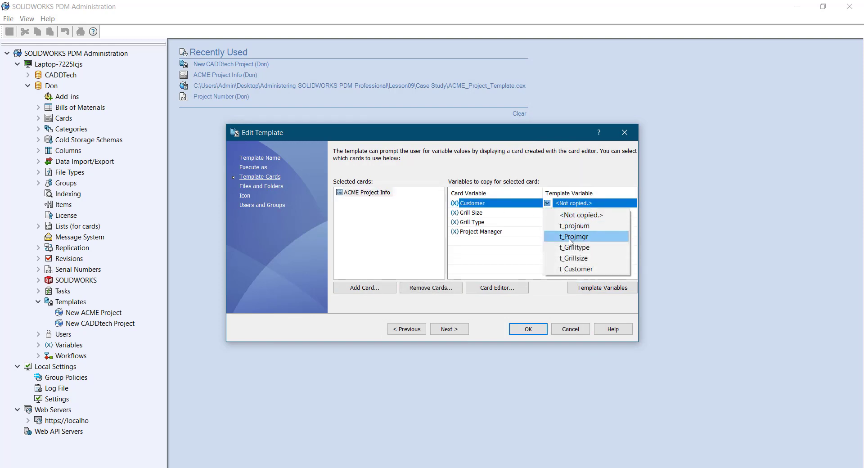
{"action": "left_click", "coordinate": [576, 270]}
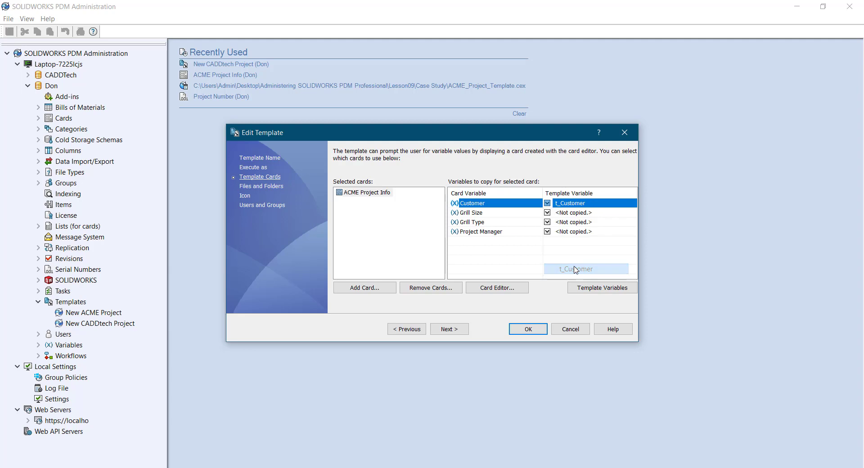
{"action": "left_click", "coordinate": [547, 213]}
{"action": "left_click", "coordinate": [572, 268]}
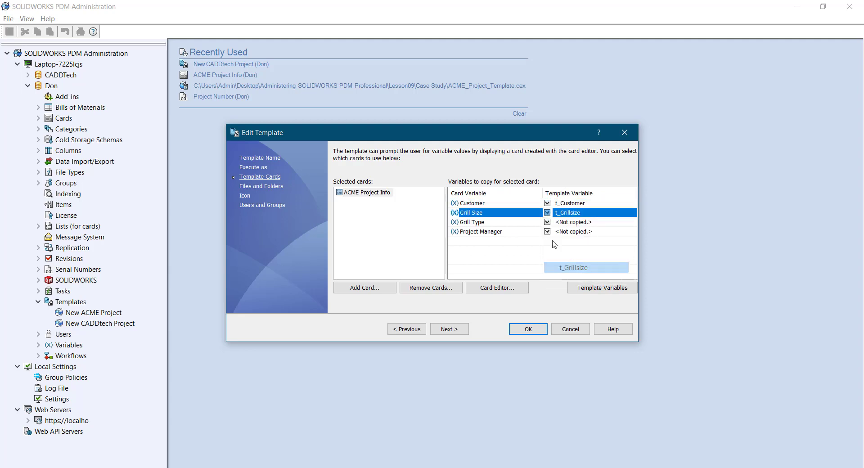
{"action": "left_click", "coordinate": [547, 222]}
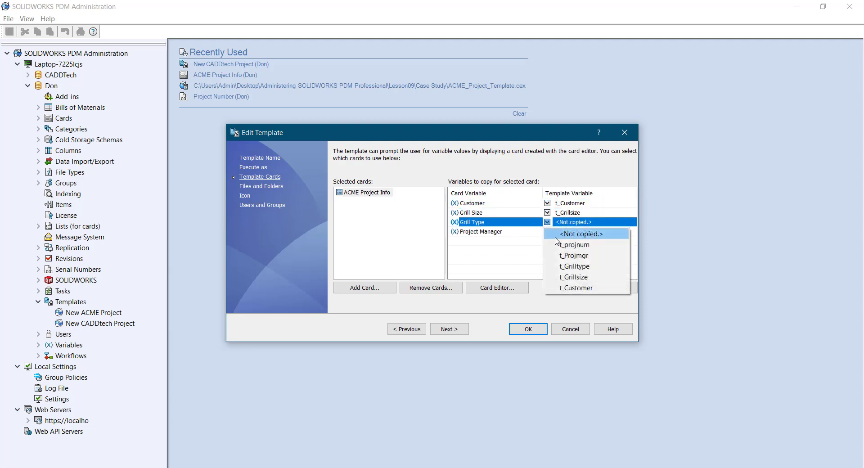
{"action": "left_click", "coordinate": [574, 266]}
{"action": "left_click", "coordinate": [547, 231]}
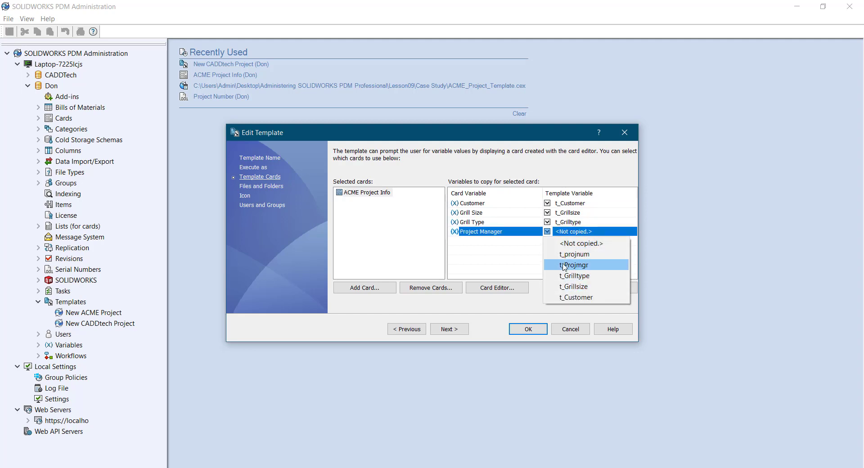
{"action": "left_click", "coordinate": [566, 265]}
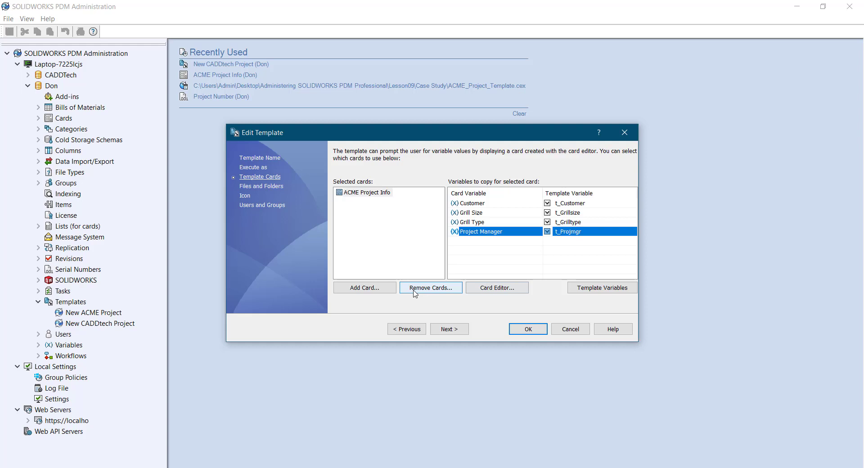
{"action": "left_click", "coordinate": [444, 330]}
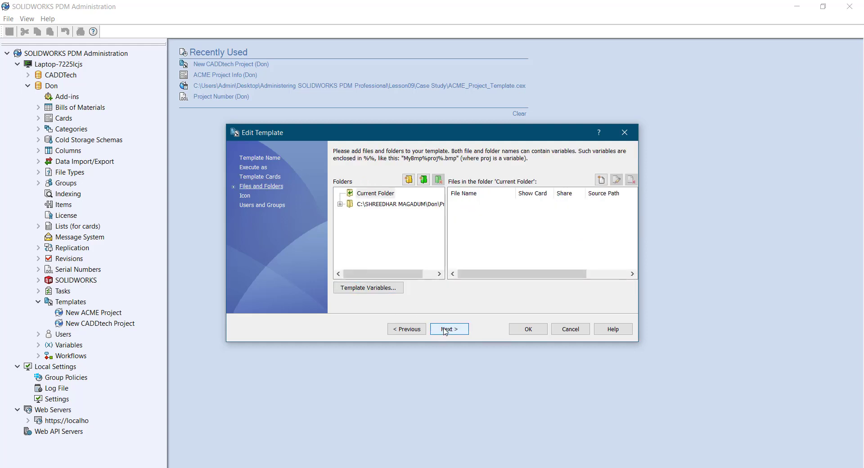
Rename the t_projnum folder under the Projects path to %t_projnum%
{"action": "left_click", "coordinate": [340, 204]}
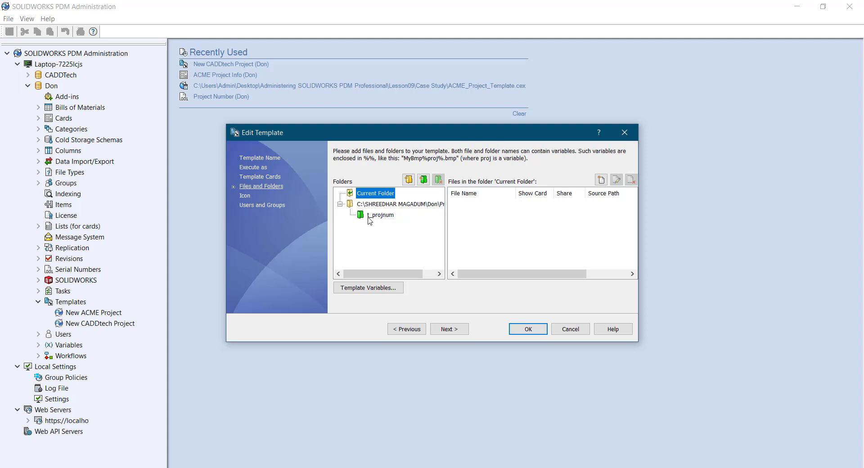
{"action": "left_click", "coordinate": [370, 217]}
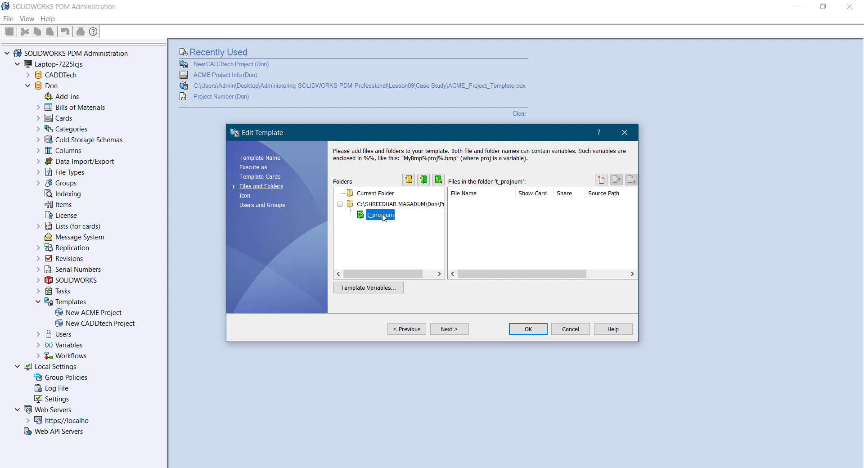
{"action": "left_click", "coordinate": [383, 218]}
{"action": "type", "text": "%"}
{"action": "type", "text": "%"}
{"action": "key", "text": "Return"}
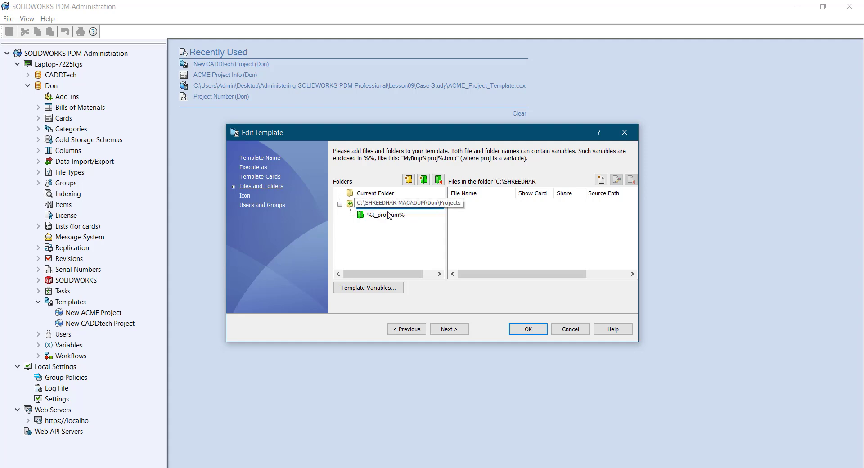
Add three New Folder subfolders under the %t_projnum% project folder
{"action": "left_click", "coordinate": [423, 180]}
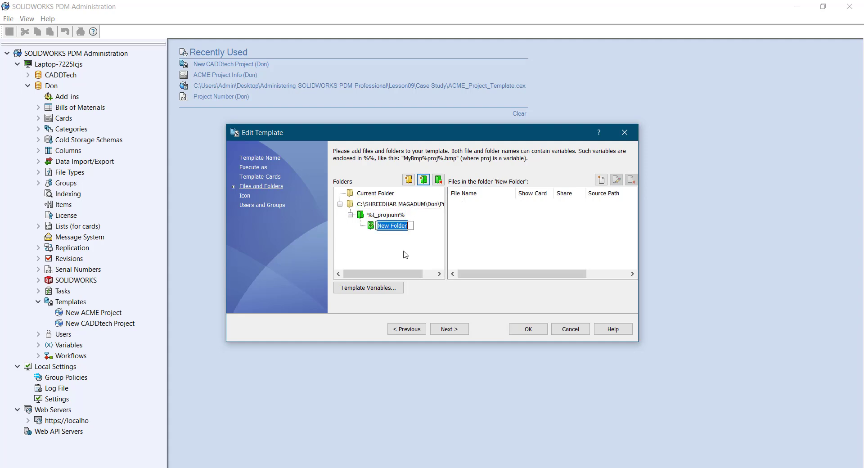
{"action": "key", "text": "Return"}
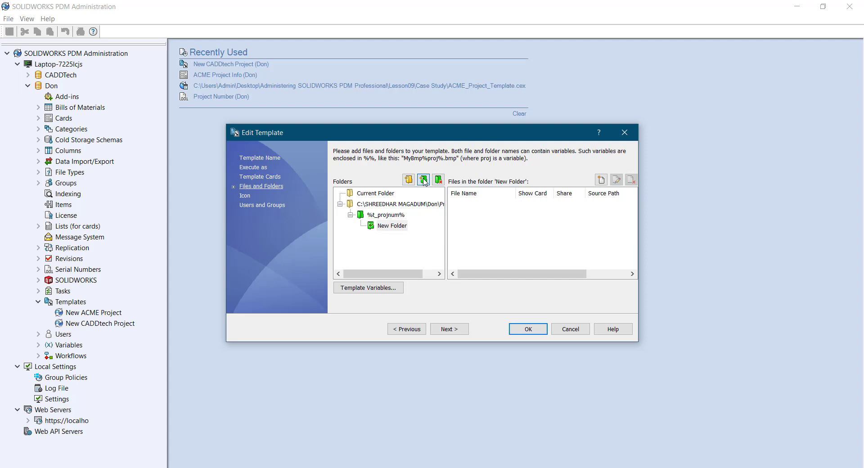
{"action": "left_click", "coordinate": [383, 215]}
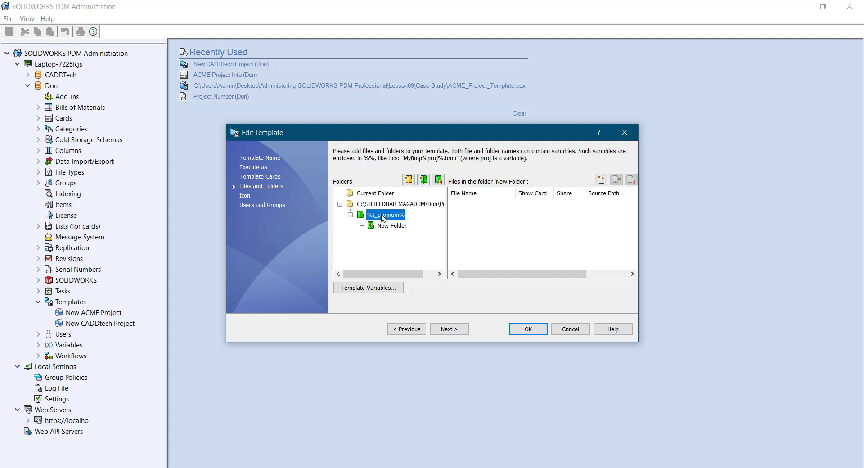
{"action": "left_click", "coordinate": [423, 180]}
{"action": "key", "text": "Return"}
{"action": "left_click", "coordinate": [388, 215]}
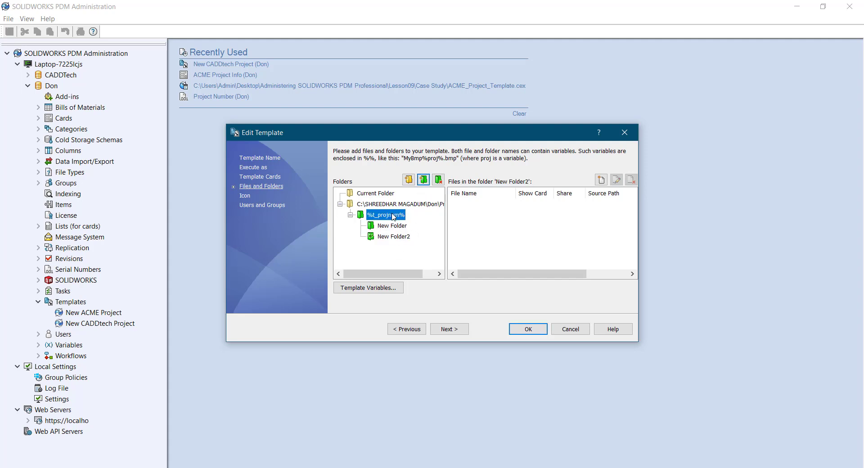
{"action": "left_click", "coordinate": [423, 180]}
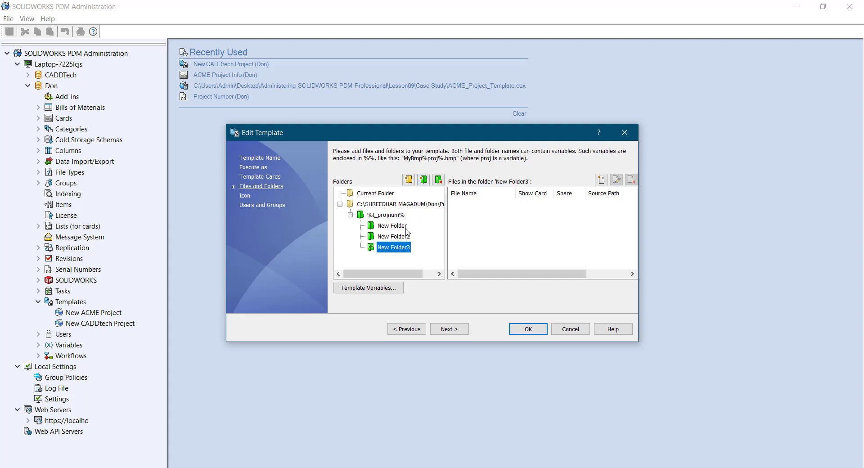
Rename the three subfolders to CAD FIles, eMails and Misc
{"action": "left_click", "coordinate": [395, 227]}
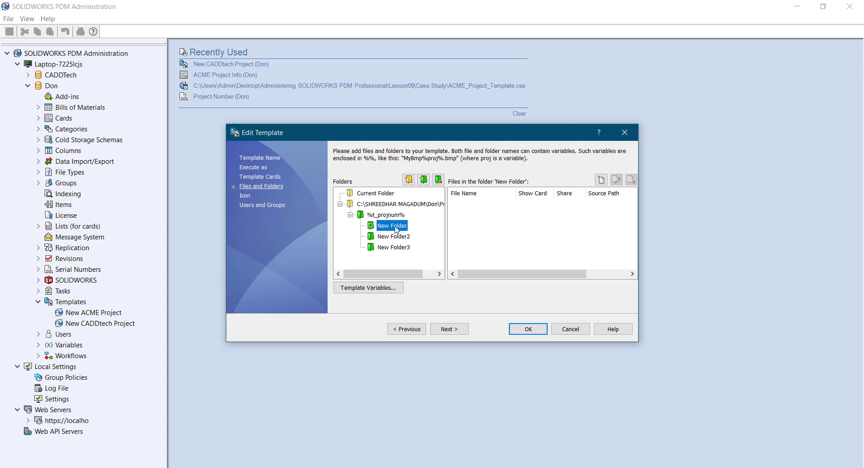
{"action": "left_click", "coordinate": [396, 228]}
{"action": "type", "text": "CAD FIles"}
{"action": "left_click", "coordinate": [399, 238]}
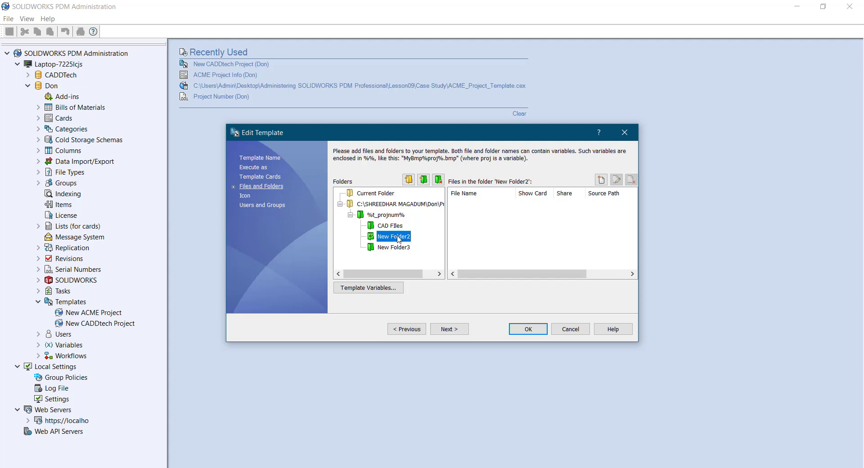
{"action": "left_click", "coordinate": [399, 238]}
{"action": "type", "text": "eMails"}
{"action": "left_click", "coordinate": [388, 250]}
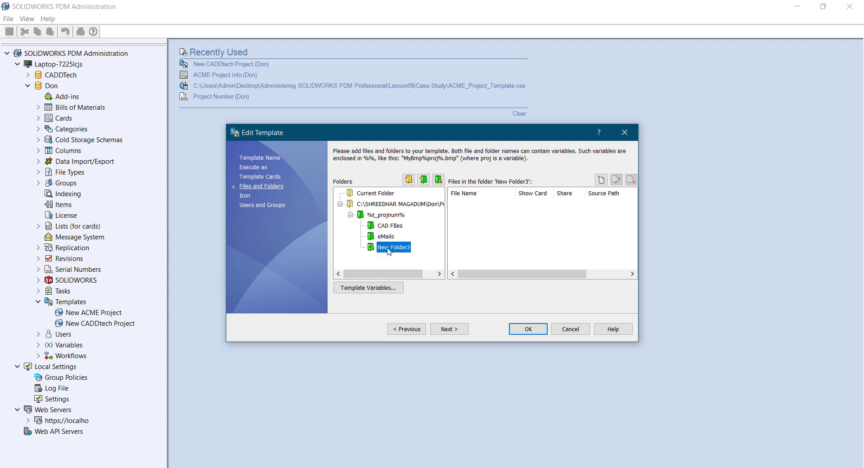
{"action": "left_click", "coordinate": [389, 251]}
{"action": "type", "text": "Misc"}
{"action": "left_click", "coordinate": [357, 239]}
Add a fourth subfolder under %t_projnum% named Specifications
{"action": "left_click", "coordinate": [383, 215]}
{"action": "left_click", "coordinate": [423, 180]}
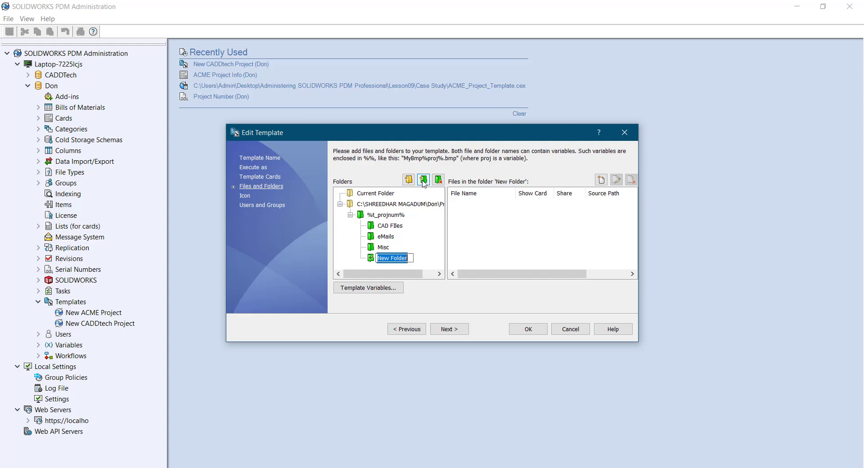
{"action": "type", "text": "Specification"}
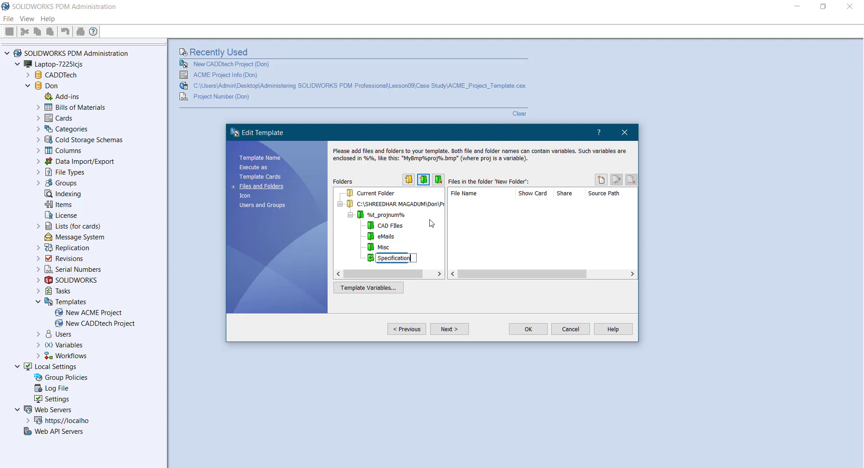
{"action": "type", "text": "s"}
{"action": "key", "text": "Return"}
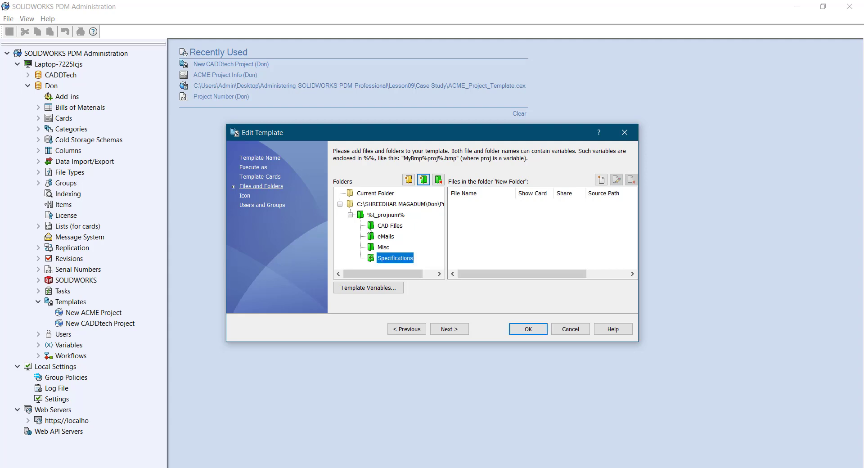
In the %t_projnum% folder's Copy Variables, map t_projnum to the Project number card field
{"action": "right_click", "coordinate": [382, 215]}
{"action": "left_click", "coordinate": [413, 297]}
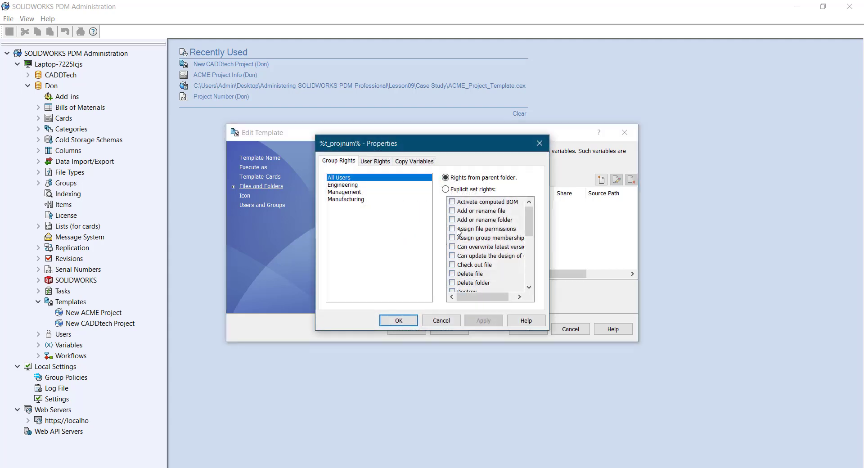
{"action": "left_click", "coordinate": [423, 163]}
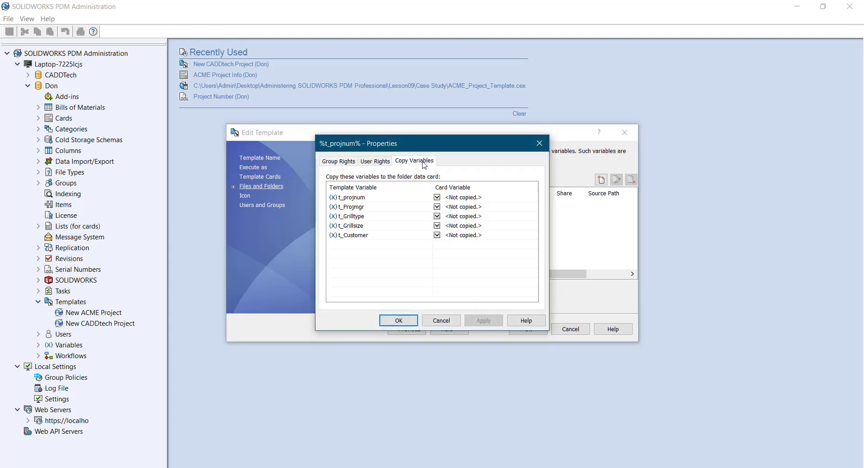
{"action": "left_click", "coordinate": [438, 198]}
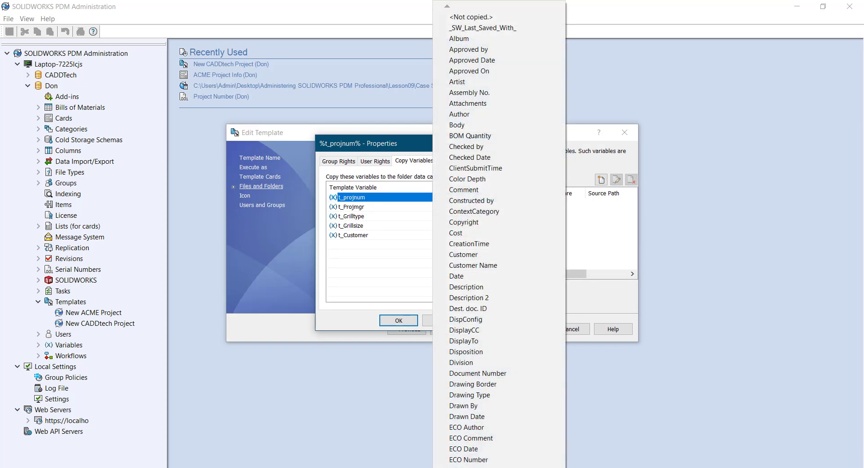
{"action": "scroll", "coordinate": [477, 373], "scroll_direction": "down", "scroll_amount": 4}
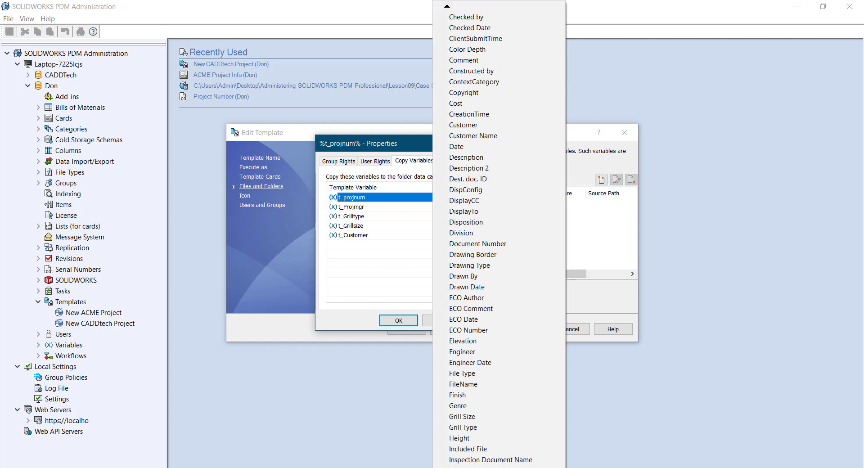
{"action": "scroll", "coordinate": [495, 239], "scroll_direction": "down", "scroll_amount": 3}
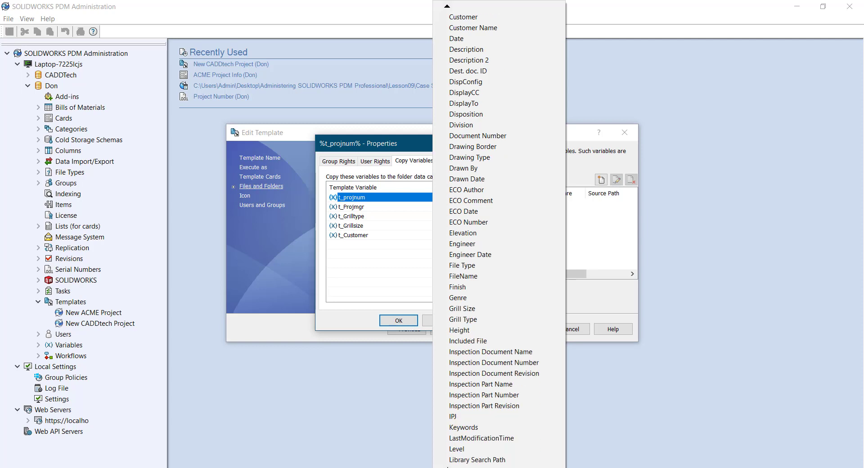
{"action": "scroll", "coordinate": [498, 239], "scroll_direction": "down", "scroll_amount": 3}
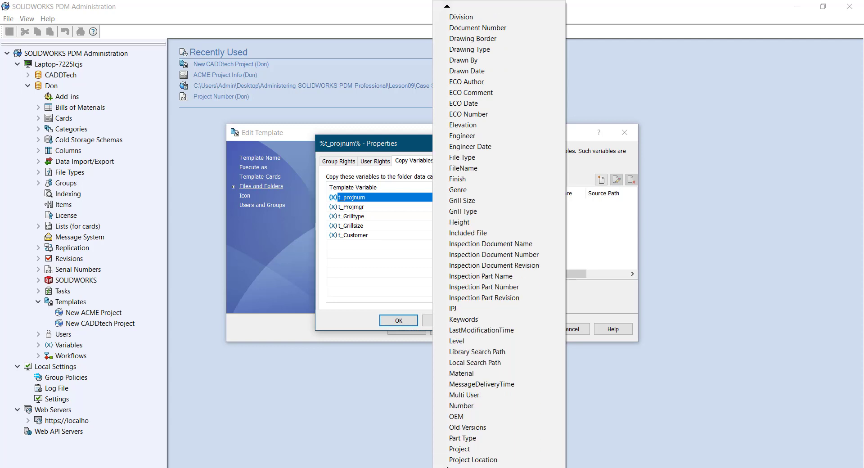
{"action": "scroll", "coordinate": [473, 450], "scroll_direction": "down", "scroll_amount": 2}
{"action": "left_click", "coordinate": [450, 457]}
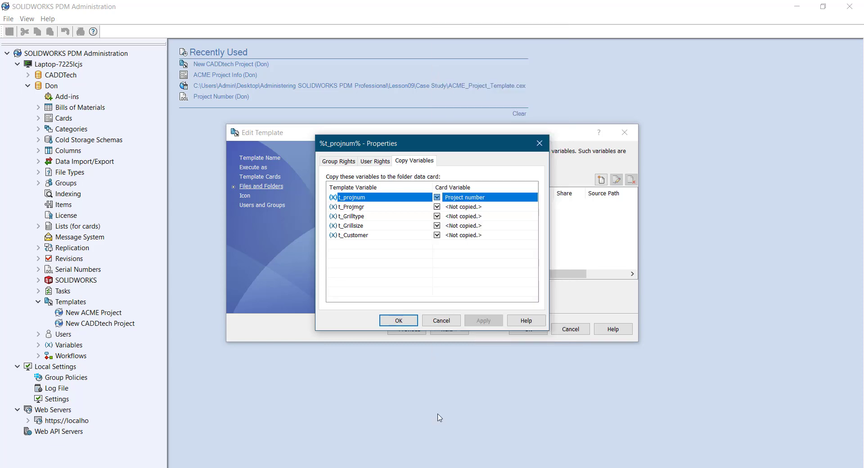
Map t_Projmgr to Project Manager and t_Grilltype to Grill Type
{"action": "left_click", "coordinate": [439, 208]}
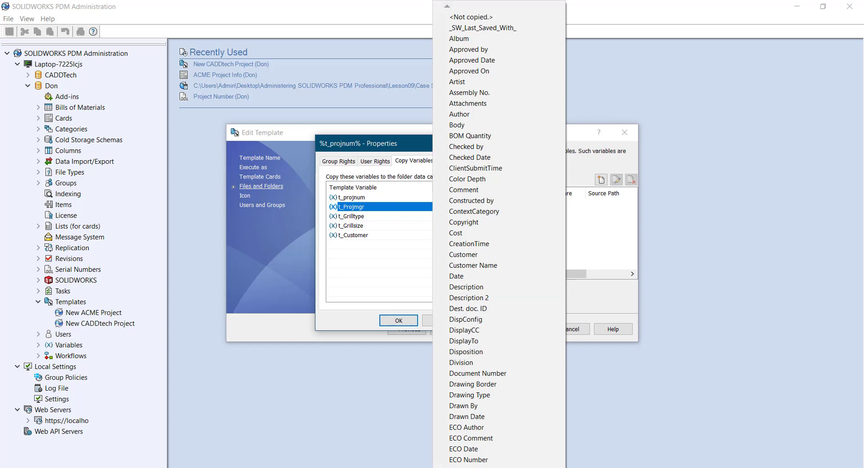
{"action": "scroll", "coordinate": [449, 464], "scroll_direction": "down", "scroll_amount": 1}
{"action": "scroll", "coordinate": [450, 464], "scroll_direction": "down", "scroll_amount": 1}
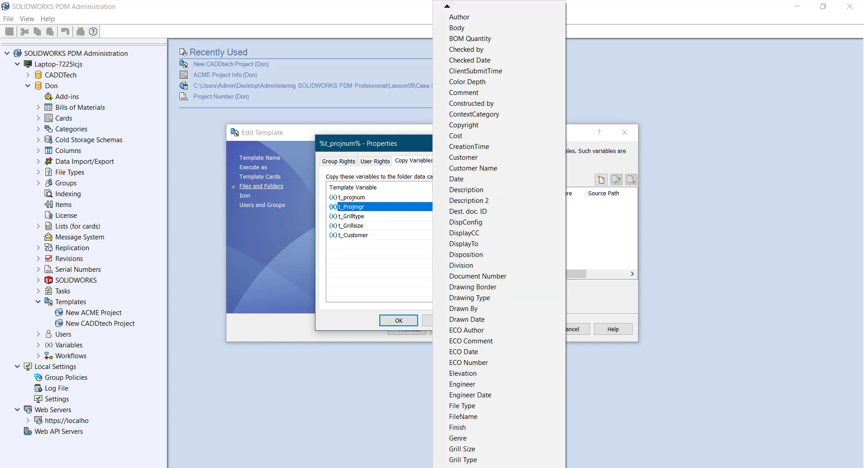
{"action": "scroll", "coordinate": [450, 463], "scroll_direction": "down", "scroll_amount": 4}
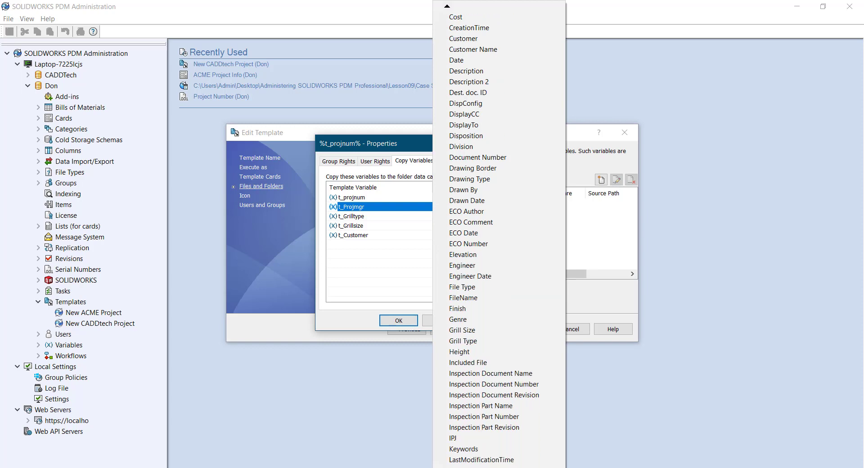
{"action": "scroll", "coordinate": [445, 463], "scroll_direction": "down", "scroll_amount": 4}
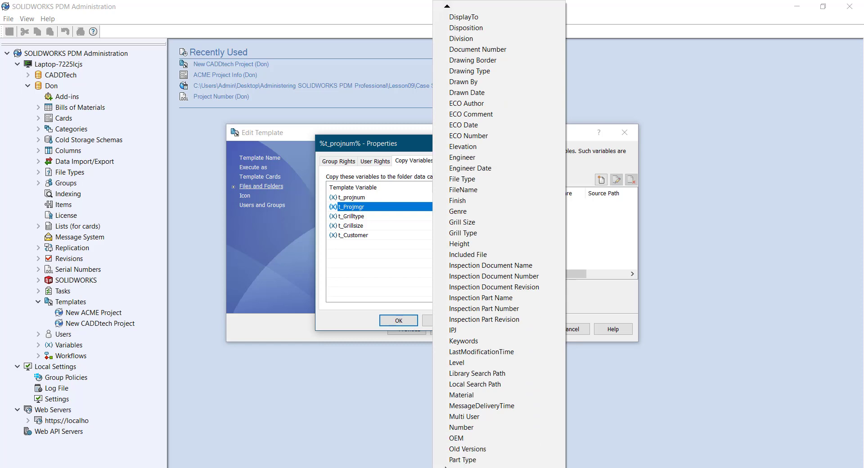
{"action": "scroll", "coordinate": [445, 463], "scroll_direction": "down", "scroll_amount": 2}
{"action": "left_click", "coordinate": [468, 445]}
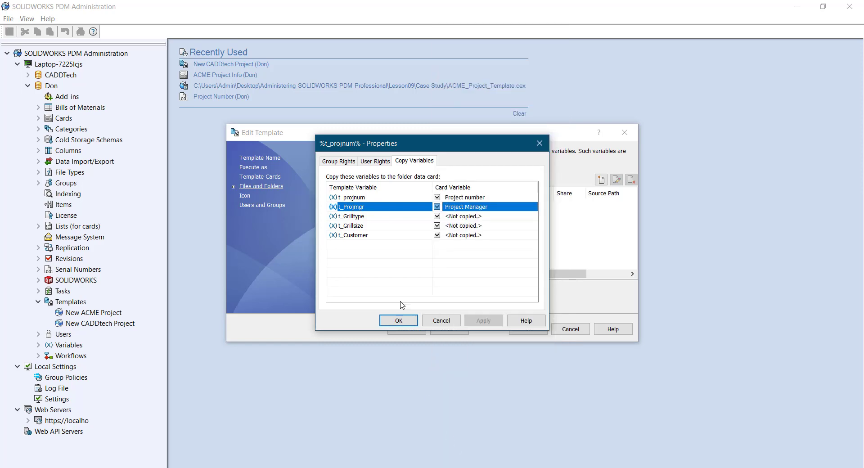
{"action": "left_click", "coordinate": [445, 217]}
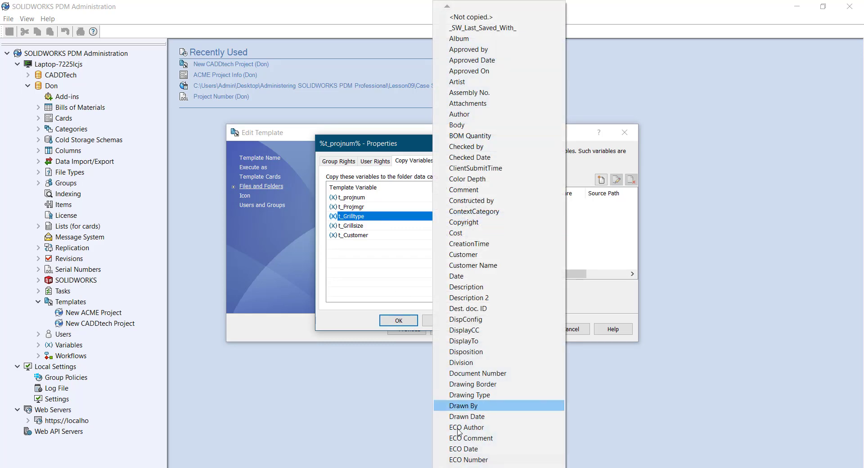
{"action": "scroll", "coordinate": [459, 432], "scroll_direction": "down", "scroll_amount": 3}
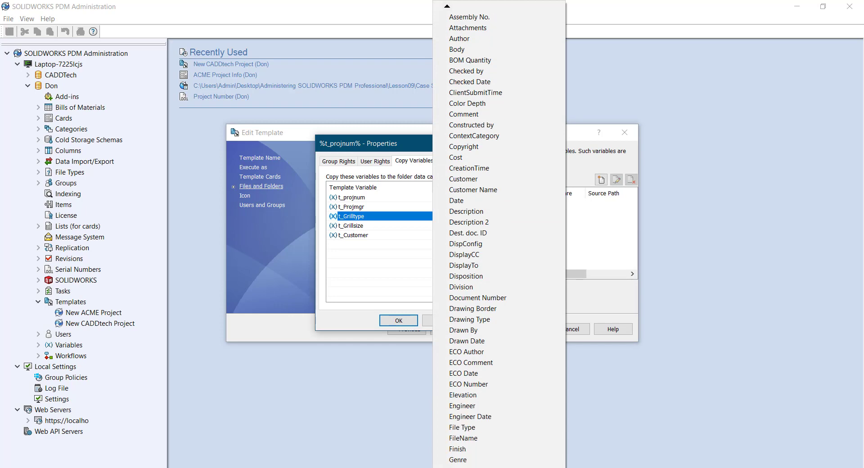
{"action": "scroll", "coordinate": [454, 446], "scroll_direction": "down", "scroll_amount": 1}
{"action": "left_click", "coordinate": [455, 459]}
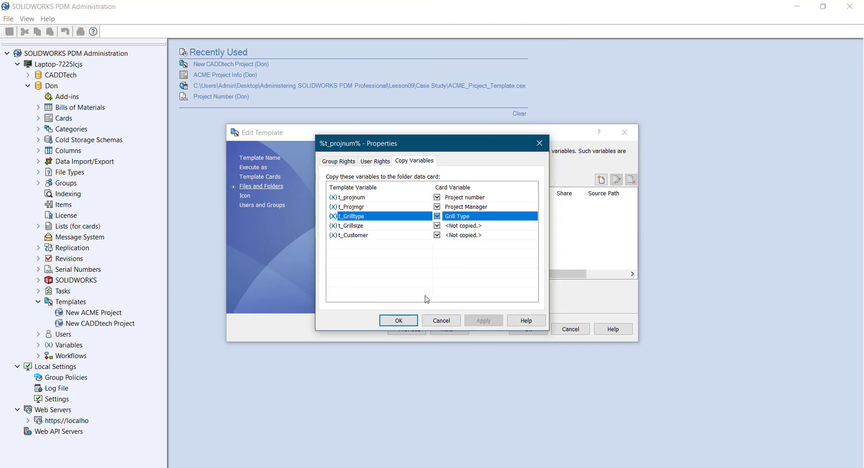
Map t_Grillsize to Grill Size and t_Customer to Customer, then save the mappings
{"action": "left_click", "coordinate": [437, 225]}
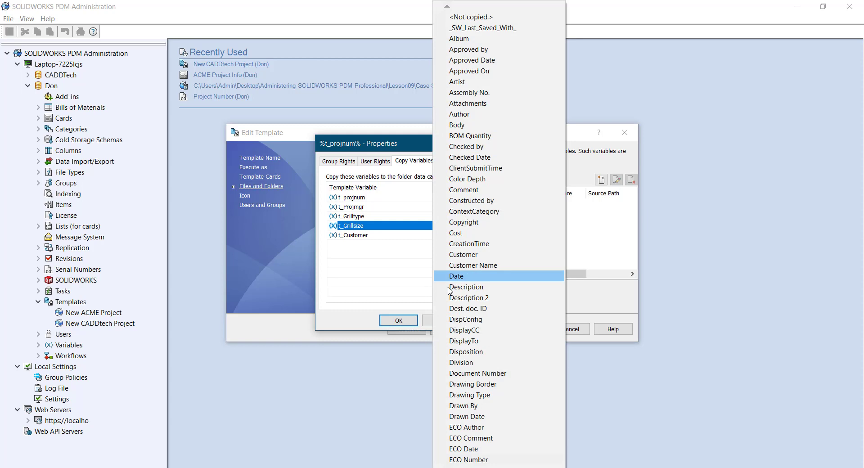
{"action": "mouse_move", "coordinate": [447, 466]}
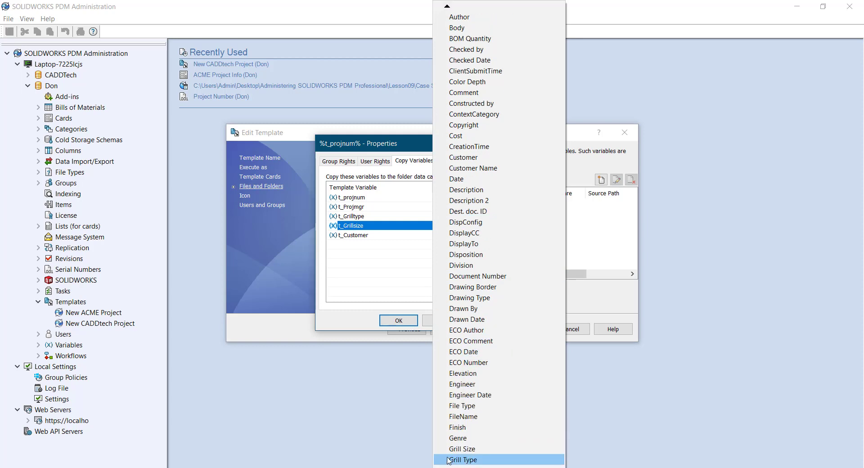
{"action": "left_click", "coordinate": [450, 448]}
{"action": "left_click", "coordinate": [439, 236]}
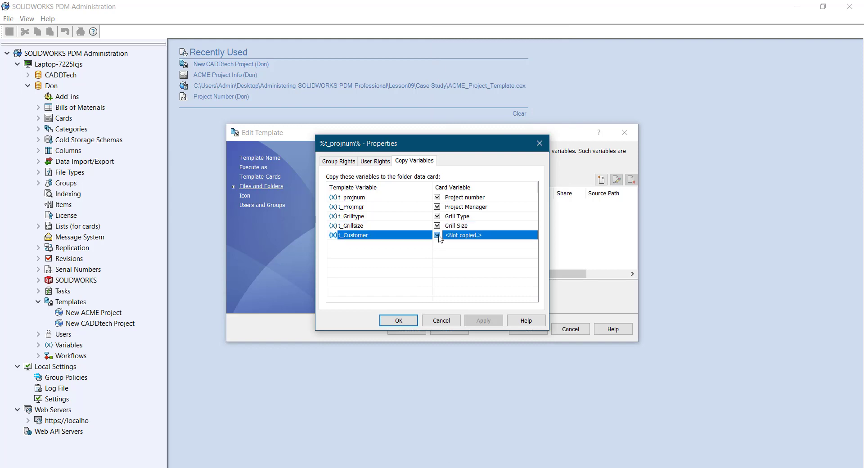
{"action": "left_click", "coordinate": [440, 238]}
{"action": "left_click", "coordinate": [455, 368]}
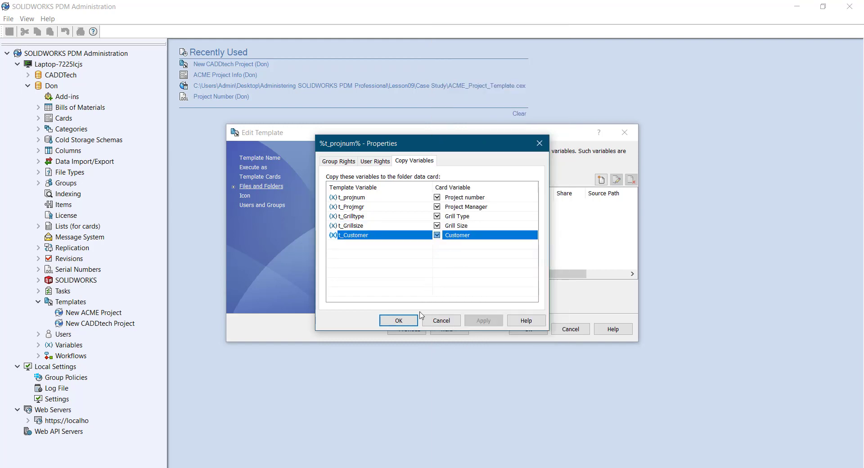
{"action": "left_click", "coordinate": [399, 321]}
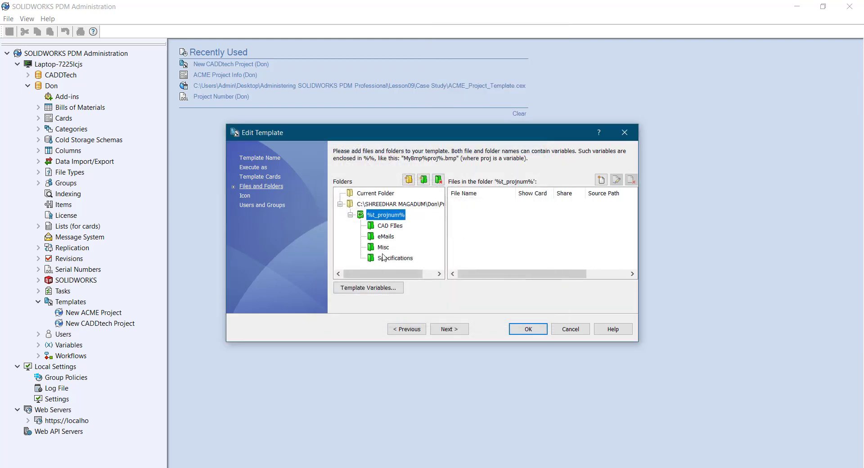
Pass the icon page and save the template with Engineering and Management permitted
{"action": "left_click", "coordinate": [449, 330]}
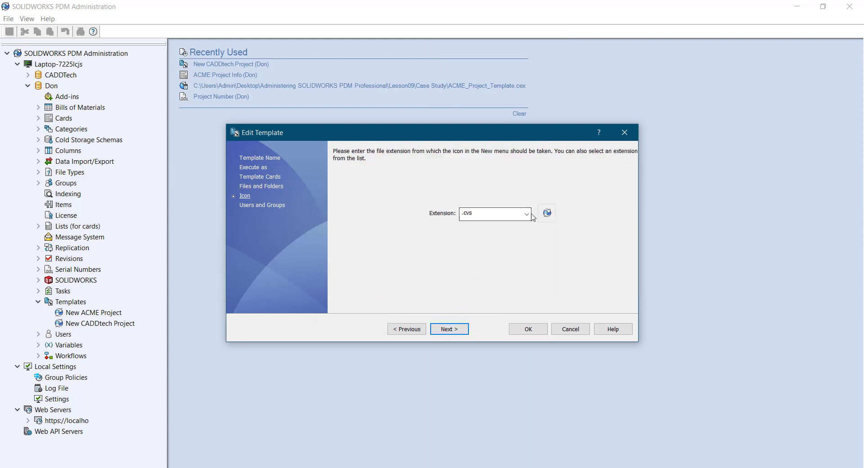
{"action": "left_click", "coordinate": [449, 329]}
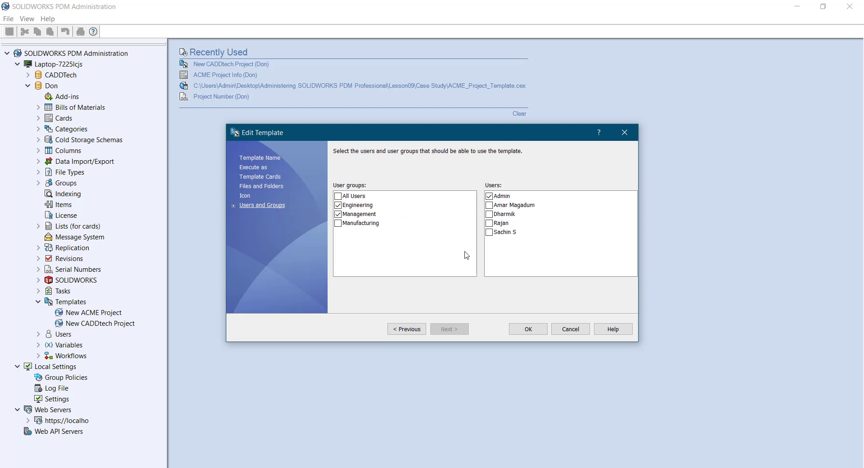
{"action": "left_click", "coordinate": [531, 330]}
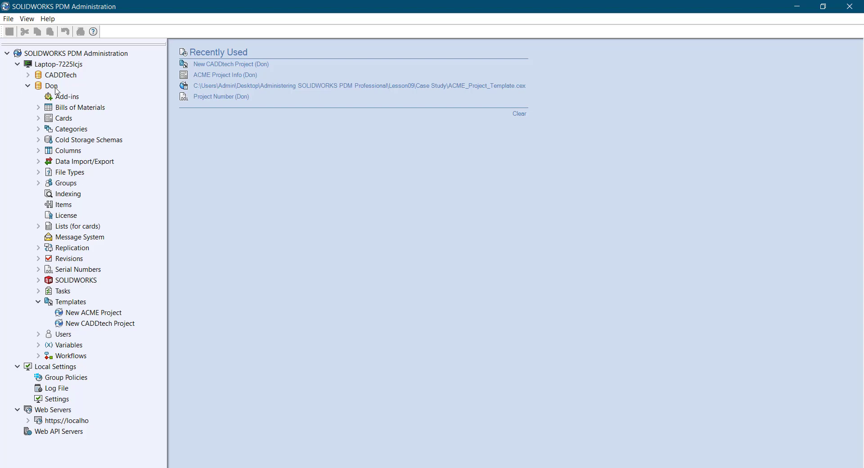
Browse the Don vault, checking the Projects and t_projnum template folders, then return to Don
{"action": "right_click", "coordinate": [55, 89]}
{"action": "left_click", "coordinate": [77, 106]}
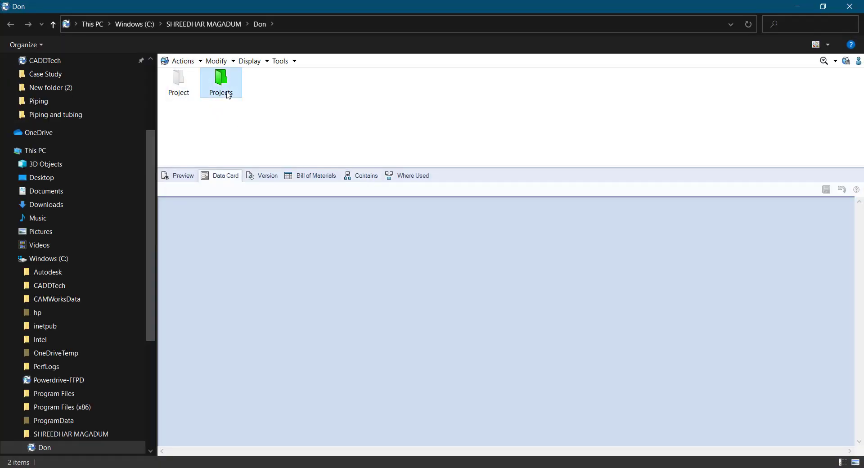
{"action": "double_click", "coordinate": [229, 95]}
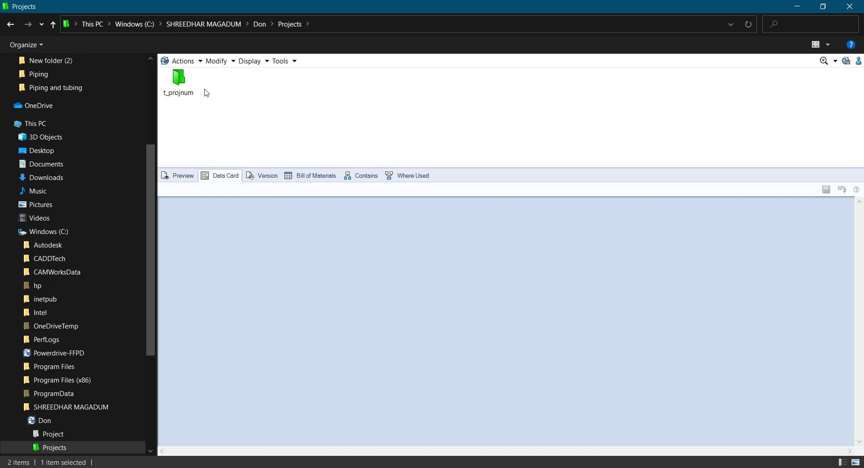
{"action": "double_click", "coordinate": [189, 91]}
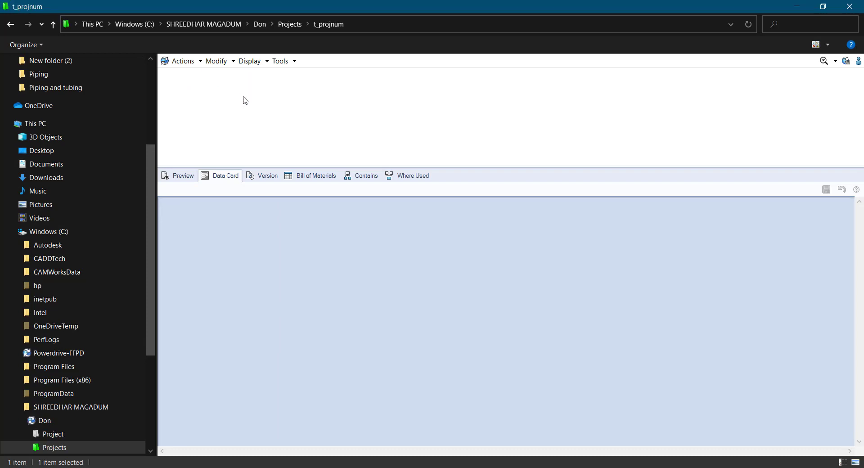
{"action": "left_click", "coordinate": [53, 28]}
{"action": "left_click", "coordinate": [53, 28]}
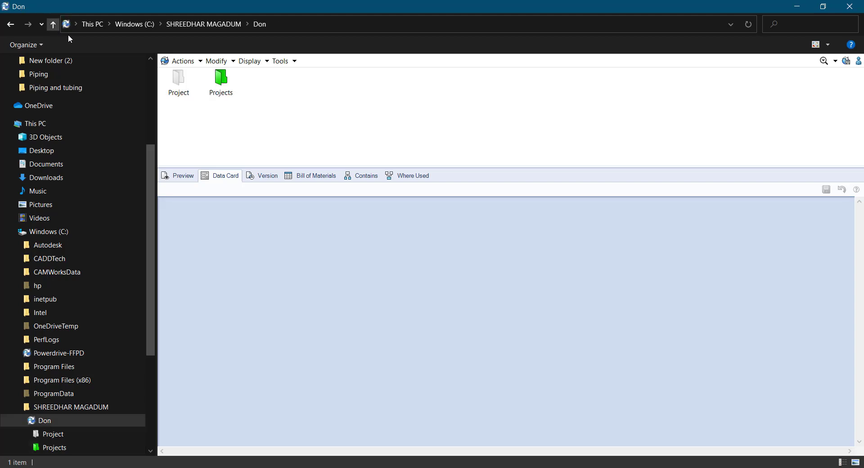
Create a New CADDtech Project for DS Waltham: Standup LP Gas, 480 Sq In LP, first listed manager
{"action": "right_click", "coordinate": [354, 118]}
{"action": "mouse_move", "coordinate": [391, 189]}
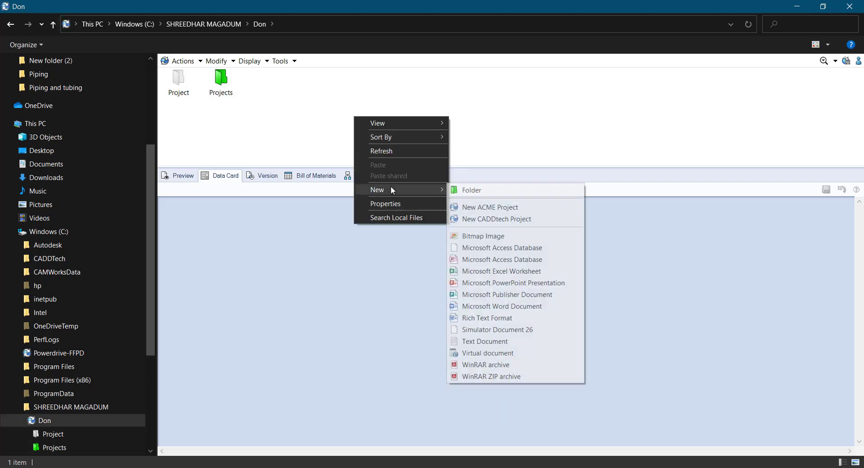
{"action": "left_click", "coordinate": [480, 219]}
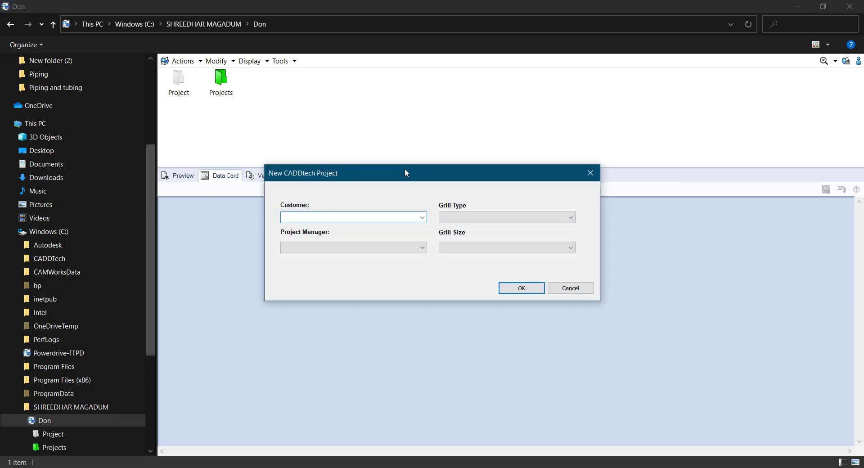
{"action": "left_click", "coordinate": [421, 218]}
{"action": "left_click", "coordinate": [373, 227]}
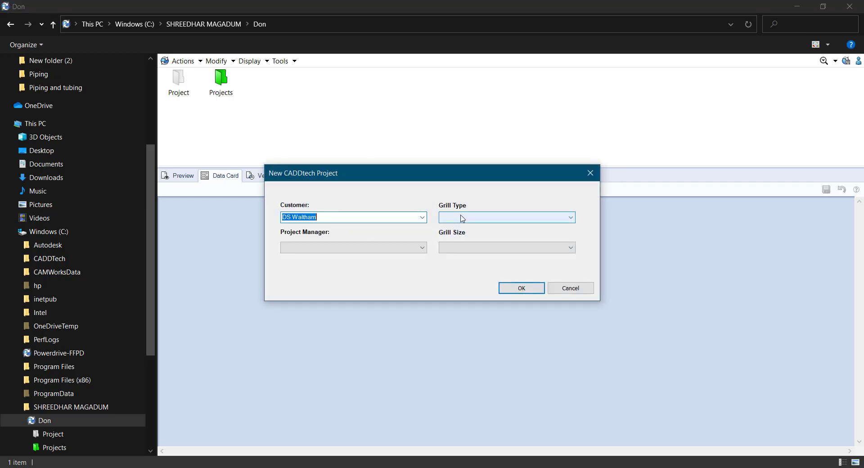
{"action": "left_click", "coordinate": [463, 218]}
{"action": "left_click", "coordinate": [463, 227]}
{"action": "left_click", "coordinate": [359, 248]}
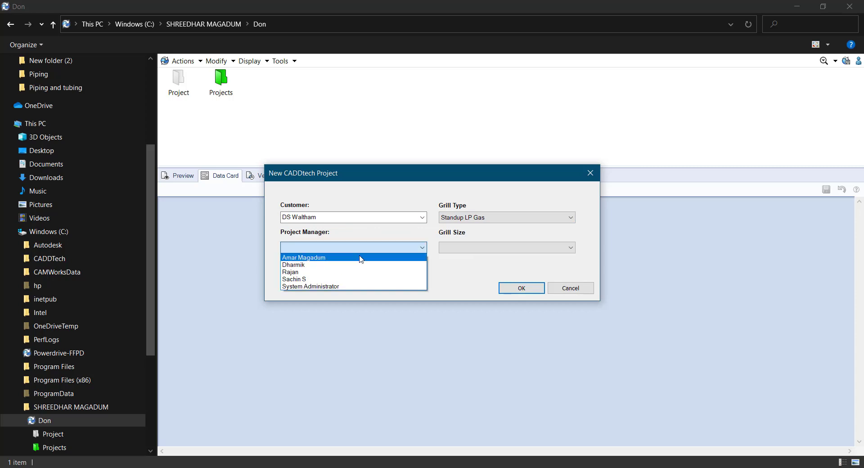
{"action": "left_click", "coordinate": [360, 254]}
{"action": "left_click", "coordinate": [466, 245]}
{"action": "left_click", "coordinate": [468, 257]}
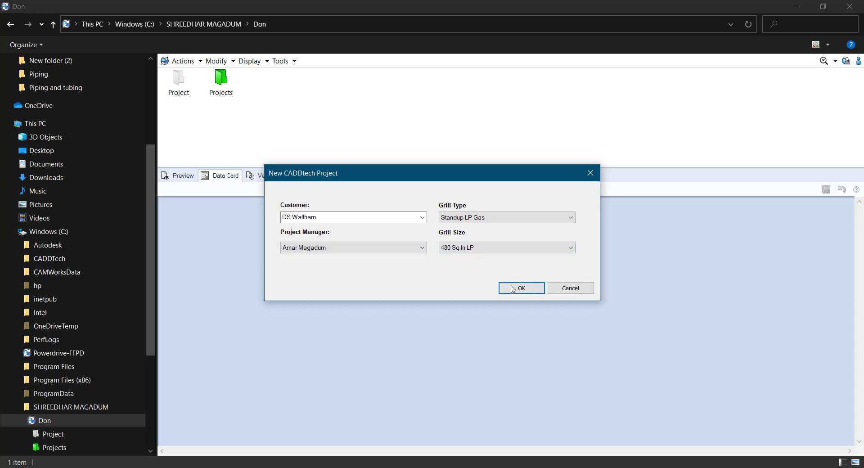
{"action": "left_click", "coordinate": [521, 288]}
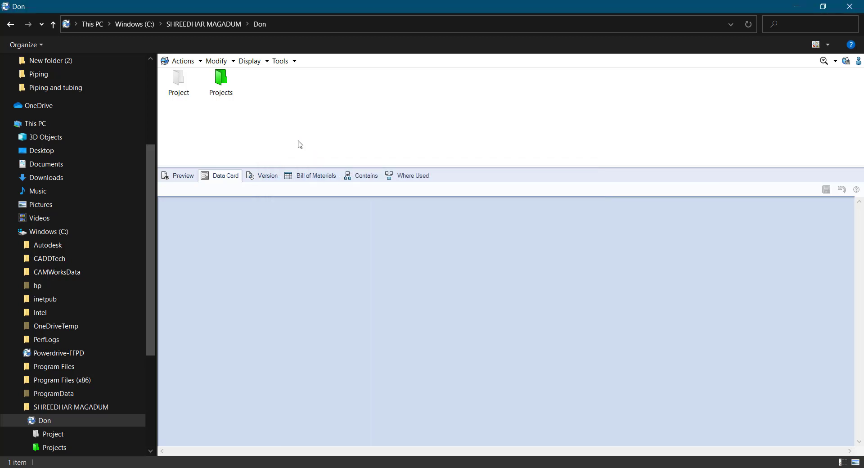
Refresh the Don folder and open Projects, then the new P-00001 folder
{"action": "right_click", "coordinate": [290, 113]}
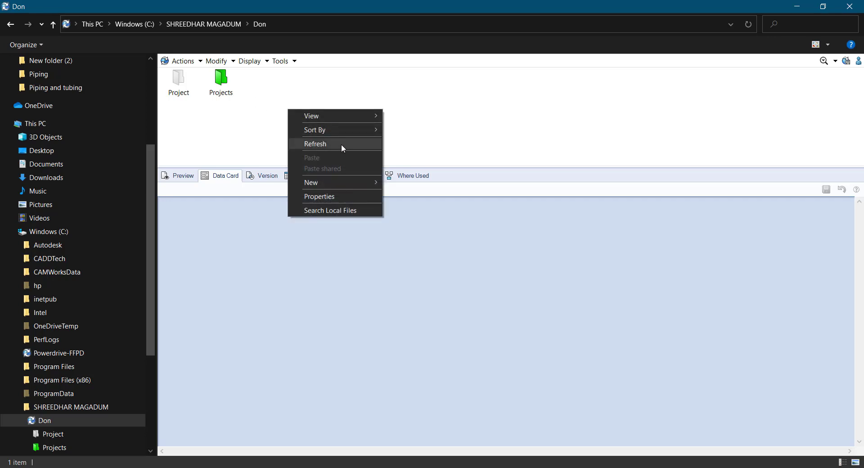
{"action": "left_click", "coordinate": [341, 144]}
{"action": "double_click", "coordinate": [230, 84]}
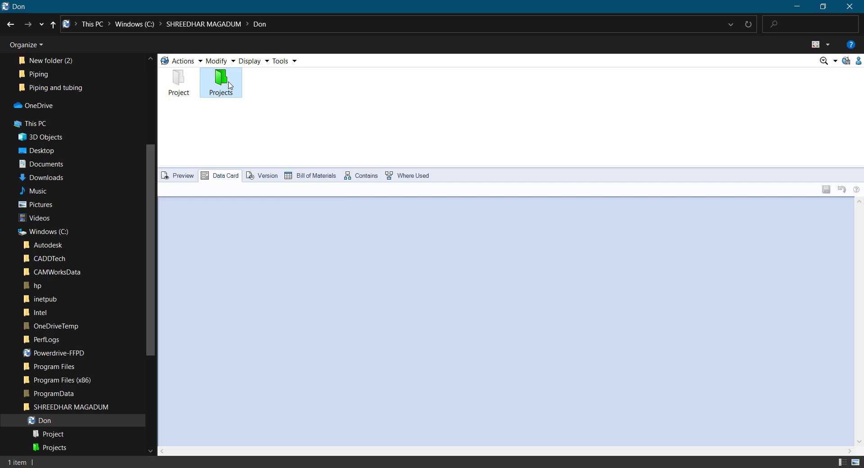
{"action": "left_click", "coordinate": [181, 86]}
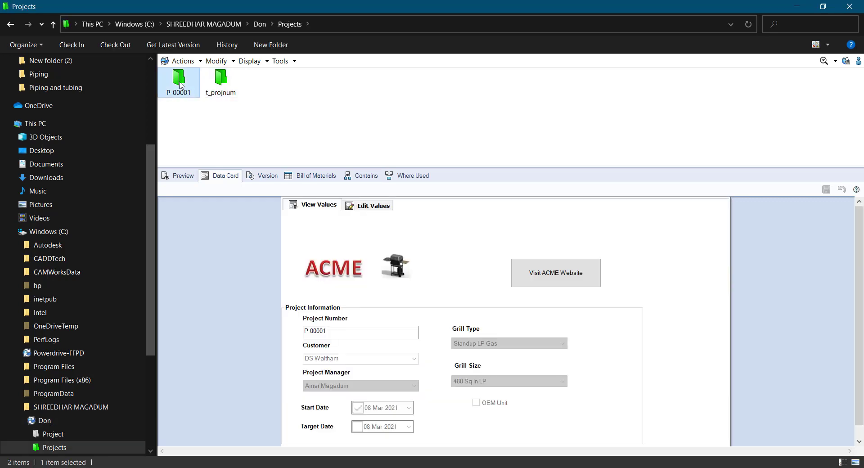
{"action": "double_click", "coordinate": [180, 86]}
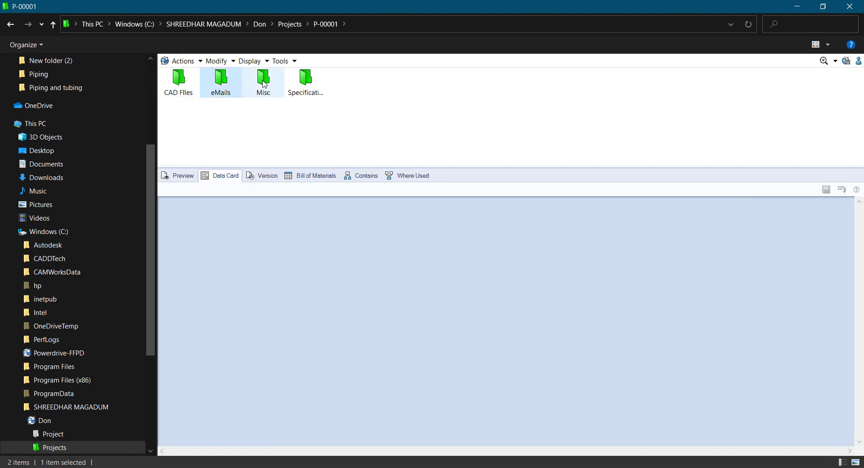
View the data cards of P-00001 and its CAD Files, eMails, Misc and Specifications subfolders
{"action": "left_click", "coordinate": [307, 83]}
{"action": "left_click", "coordinate": [332, 131]}
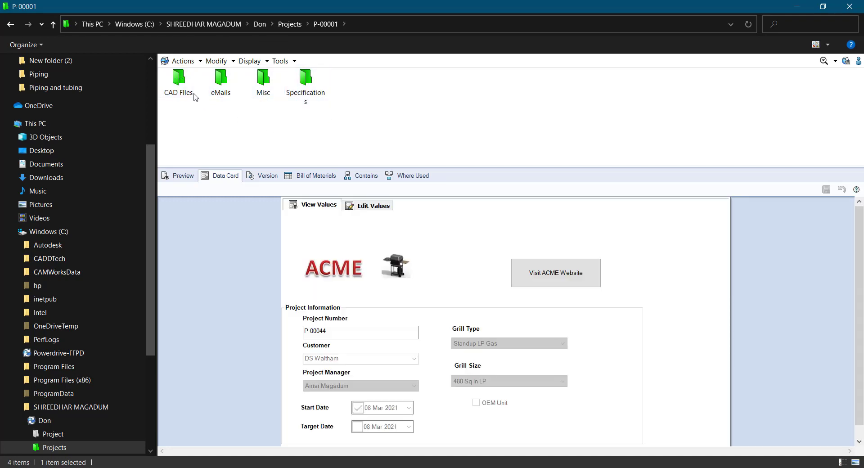
{"action": "left_click", "coordinate": [177, 87]}
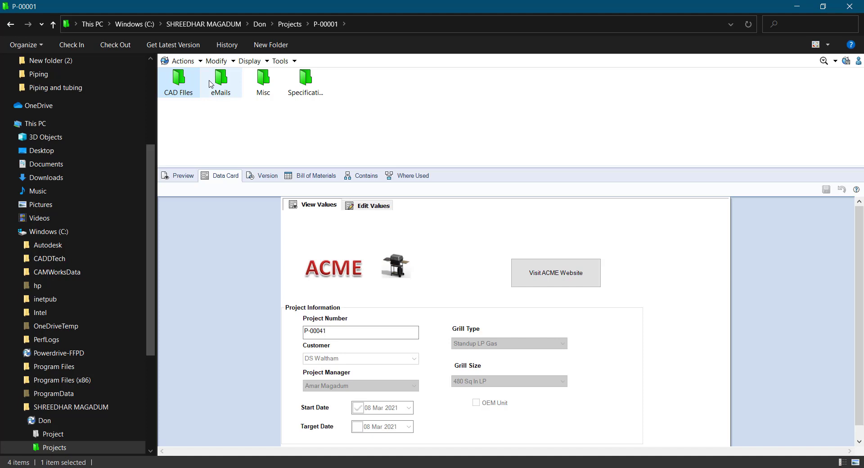
{"action": "left_click", "coordinate": [222, 84]}
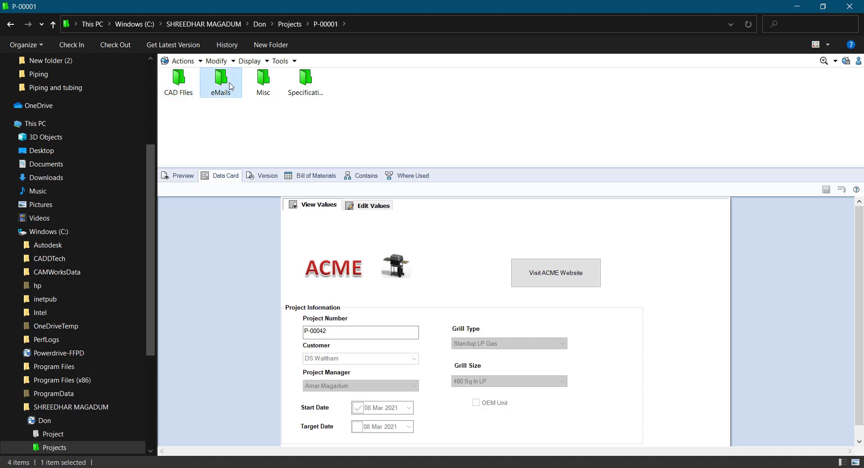
{"action": "left_click", "coordinate": [264, 85]}
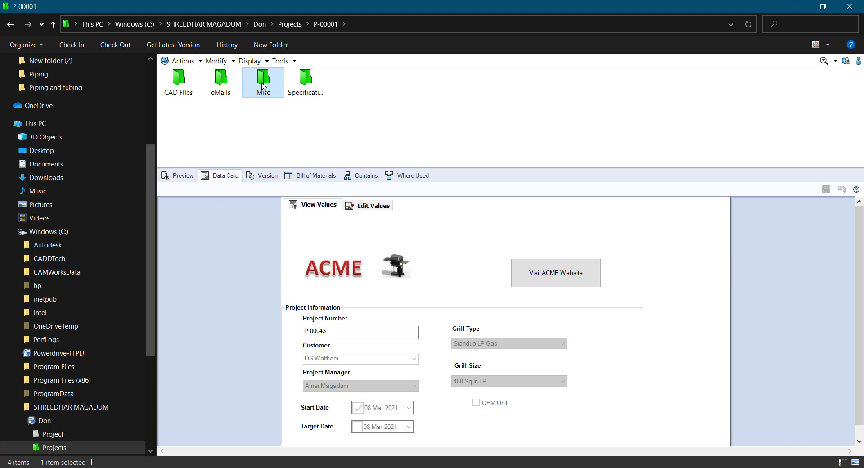
{"action": "left_click", "coordinate": [306, 85]}
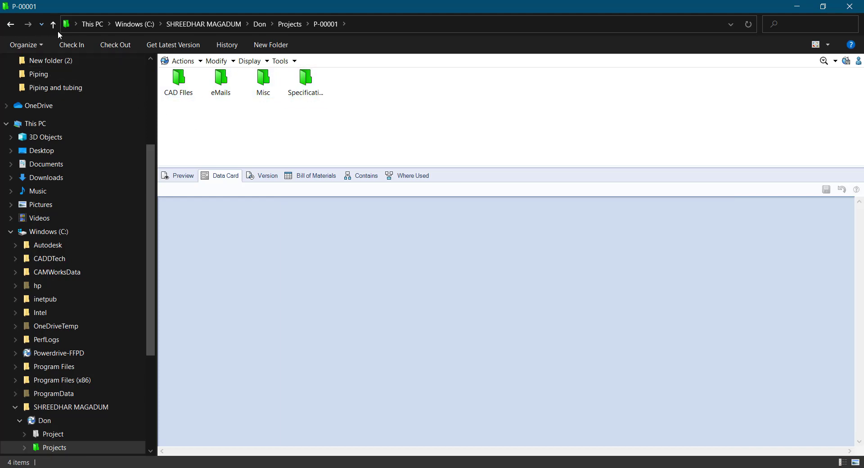
Peek into the empty CAD Files and t_projnum folders, ending back at the Don vault top
{"action": "double_click", "coordinate": [190, 70]}
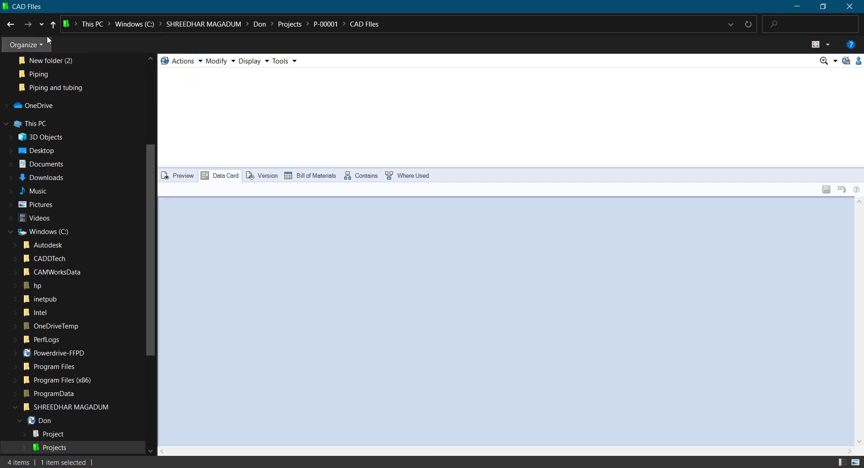
{"action": "left_click", "coordinate": [53, 25]}
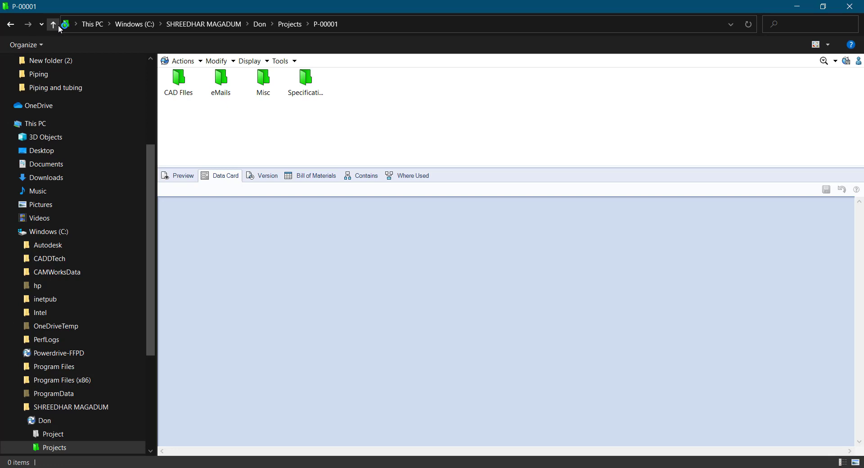
{"action": "left_click", "coordinate": [57, 26]}
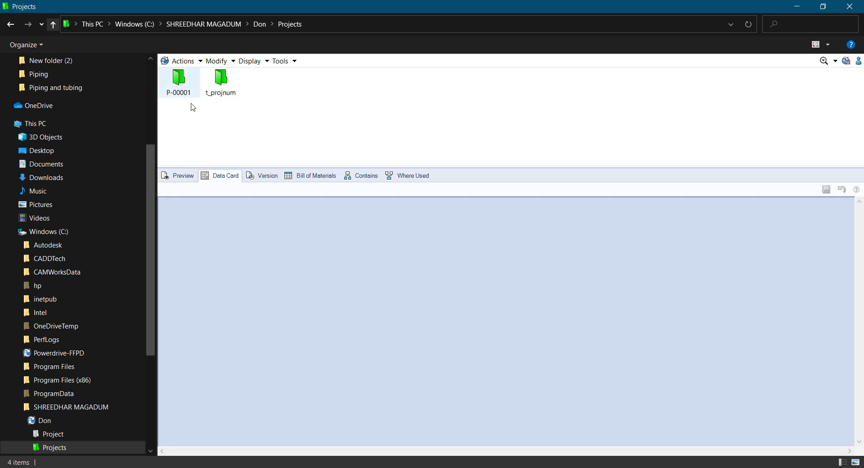
{"action": "left_click", "coordinate": [218, 96]}
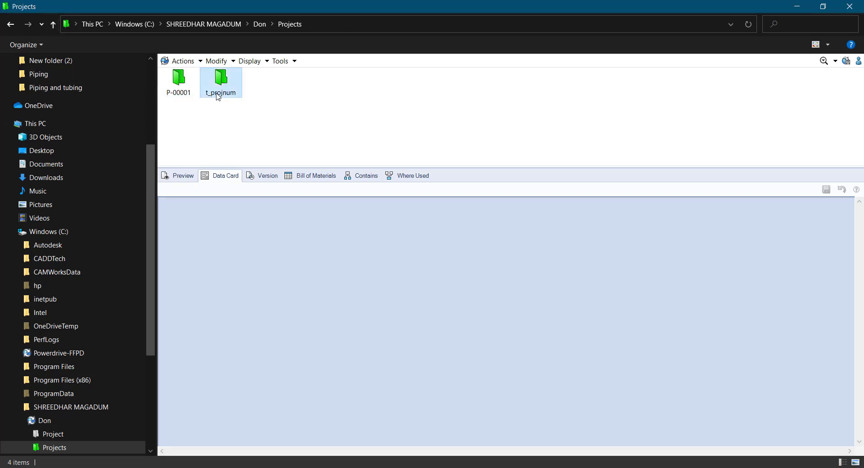
{"action": "double_click", "coordinate": [218, 96]}
{"action": "left_click", "coordinate": [52, 28]}
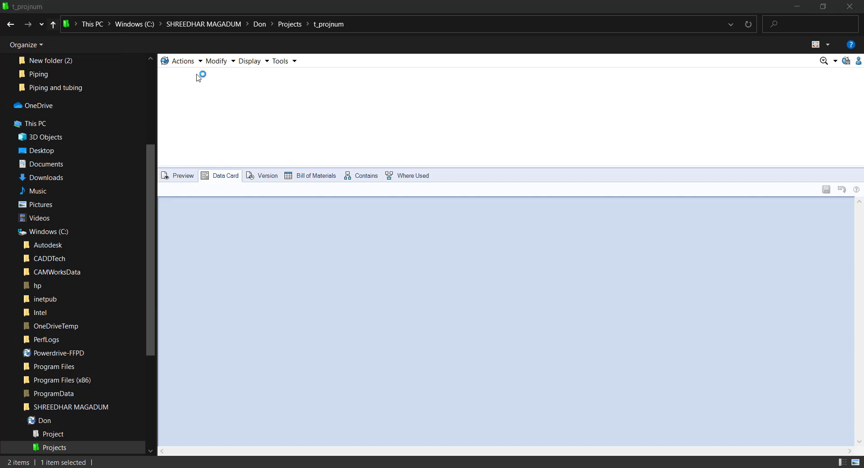
{"action": "left_click", "coordinate": [56, 24]}
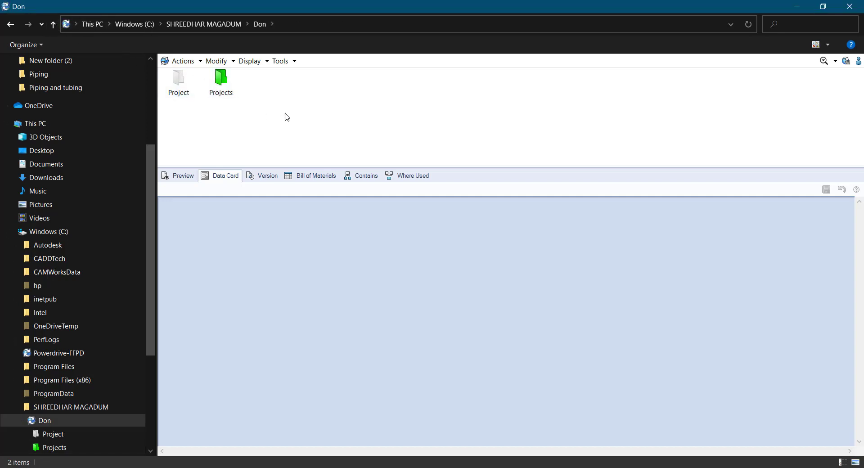